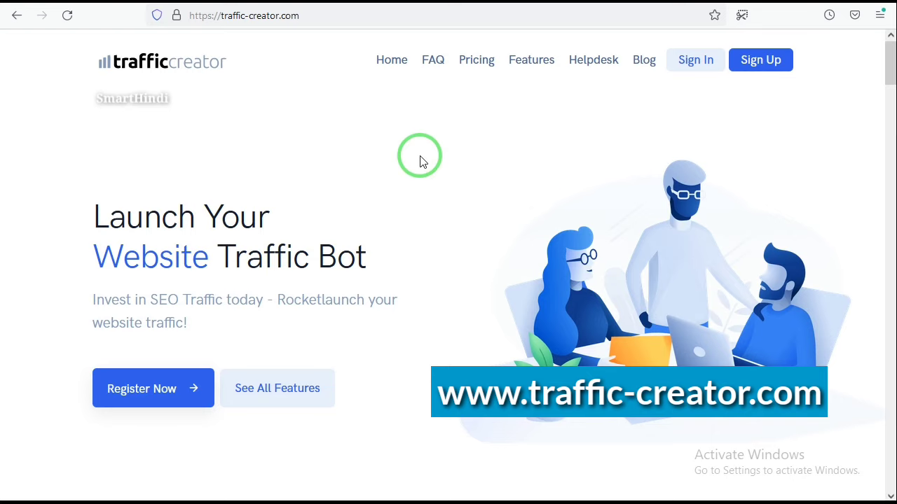
# Step: Read the homepage headline and the highlights on SEO traffic, search engine rankings and free bot traffic
pyautogui.moveTo(88, 209); pyautogui.dragTo(392, 259)
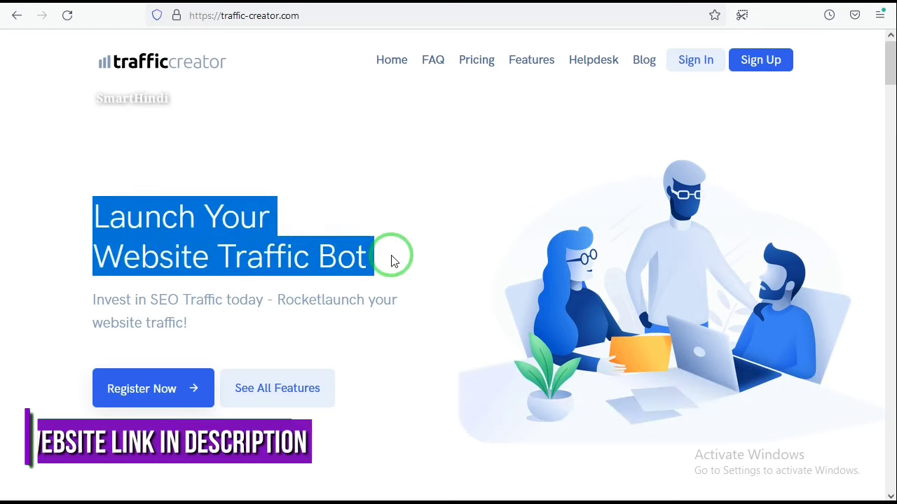
pyautogui.click(165, 208)
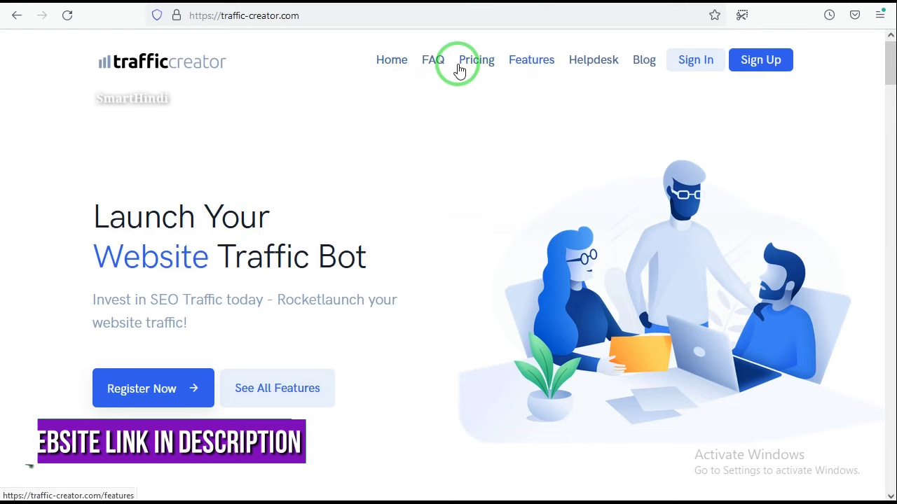
pyautogui.moveTo(459, 70)
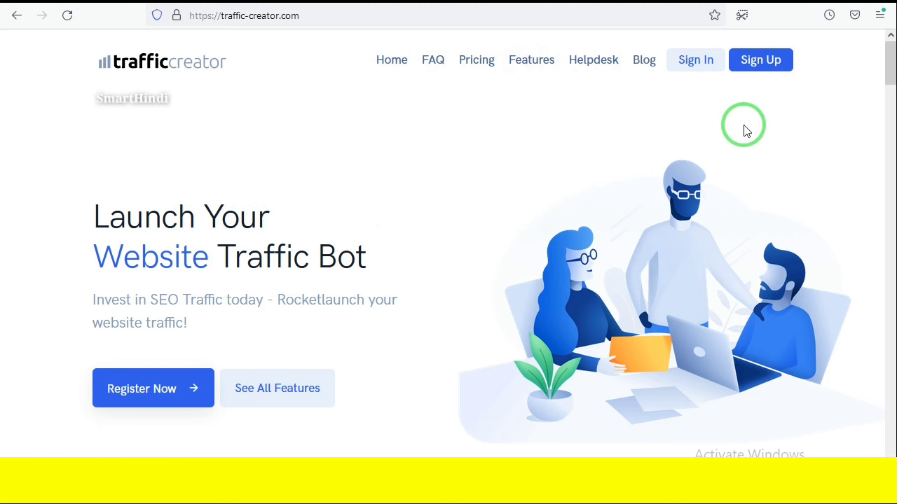
pyautogui.scroll(-5, 746, 131)
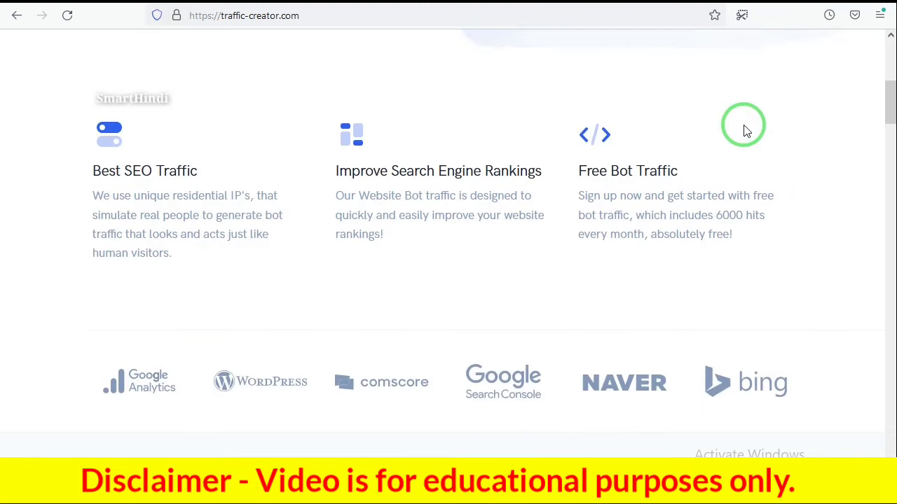
pyautogui.moveTo(89, 140); pyautogui.dragTo(220, 138)
pyautogui.click(179, 260)
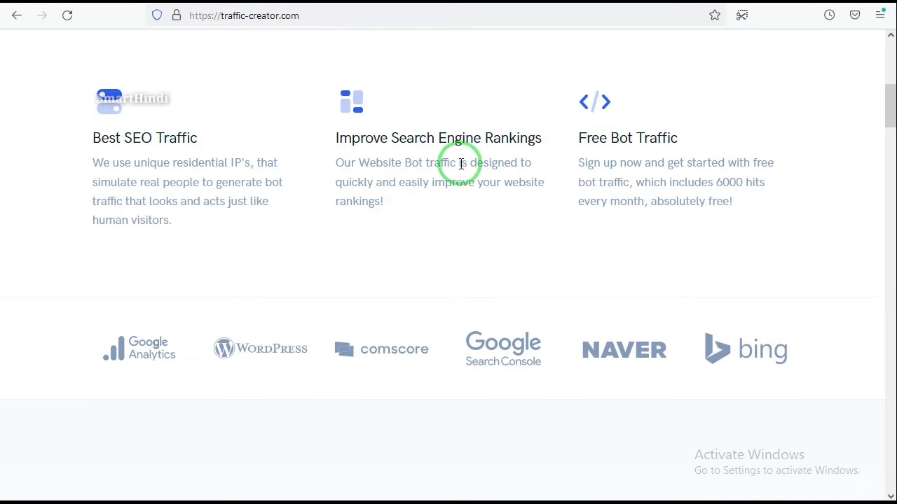
pyautogui.moveTo(335, 138); pyautogui.dragTo(690, 149)
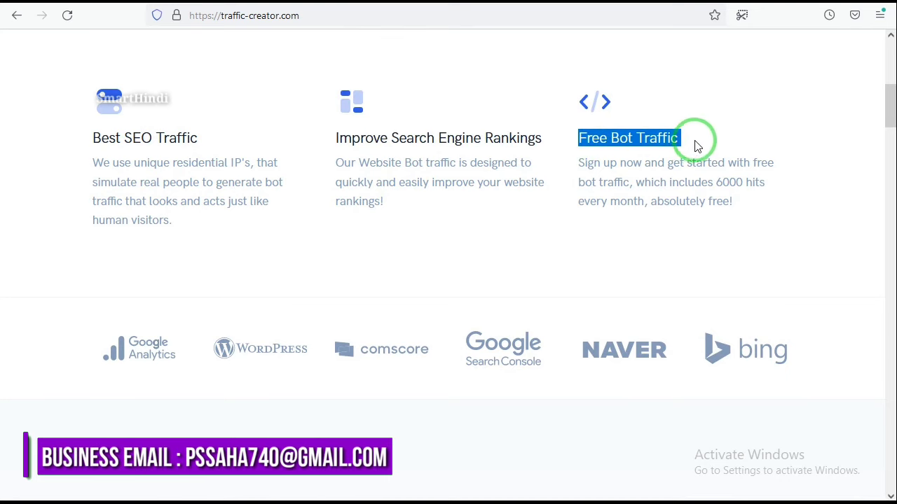
pyautogui.moveTo(578, 165); pyautogui.dragTo(767, 213)
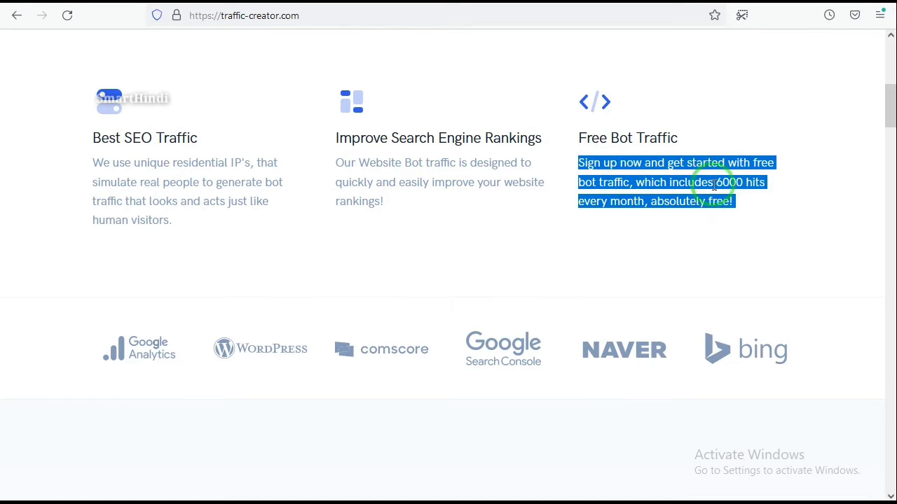
pyautogui.click(731, 208)
pyautogui.moveTo(715, 184); pyautogui.dragTo(767, 215)
pyautogui.click(767, 215)
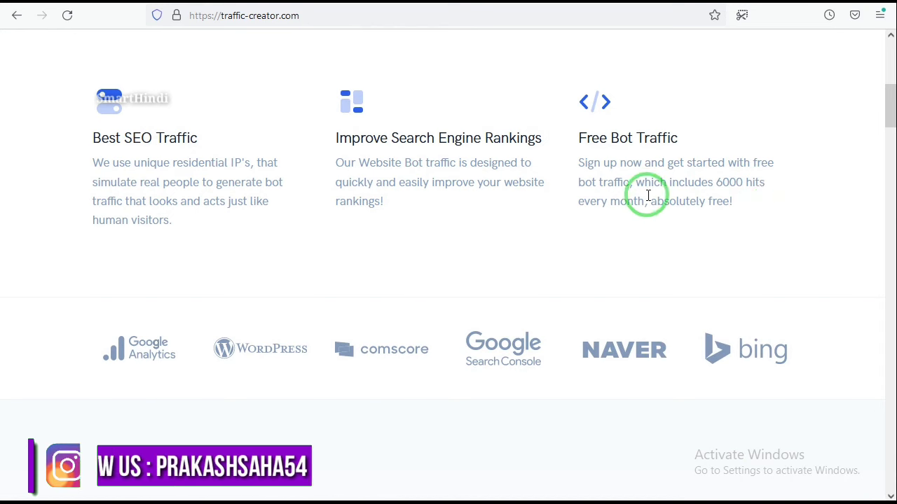
pyautogui.moveTo(647, 200); pyautogui.dragTo(757, 201)
pyautogui.click(733, 202)
pyautogui.scroll(-2, 700, 190)
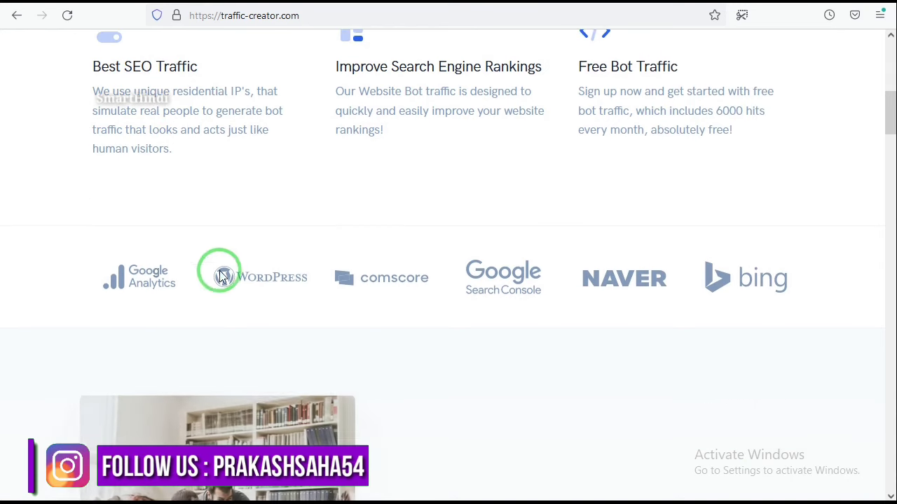
# Step: Examine the supported analytics and search platforms and the free bot traffic offer with its feature list
pyautogui.scroll(-4, 745, 184)
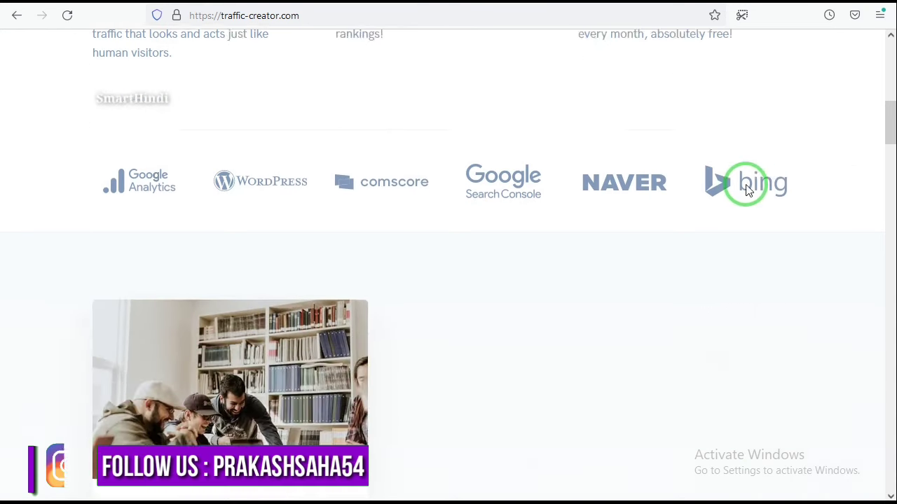
pyautogui.scroll(-2, 660, 184)
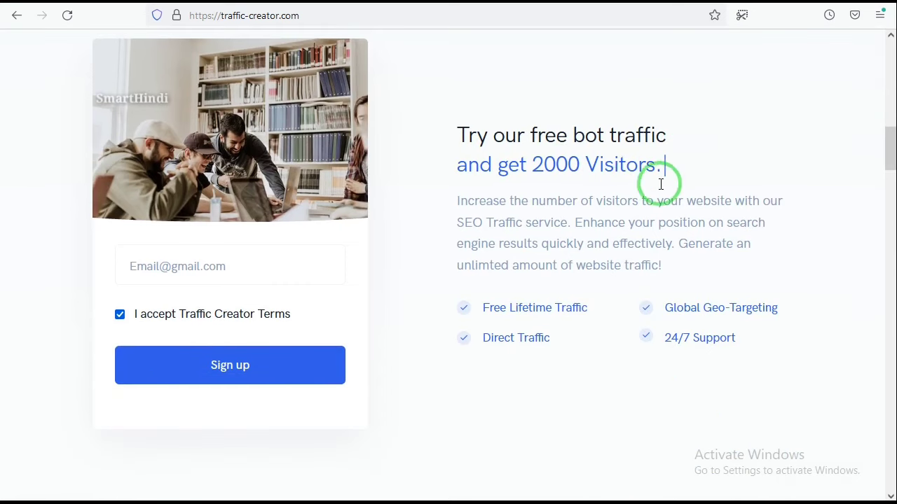
pyautogui.moveTo(462, 128); pyautogui.dragTo(692, 186)
pyautogui.click(790, 188)
pyautogui.moveTo(484, 306); pyautogui.dragTo(592, 305)
pyautogui.moveTo(484, 342); pyautogui.dragTo(560, 341)
pyautogui.moveTo(675, 308); pyautogui.dragTo(811, 311)
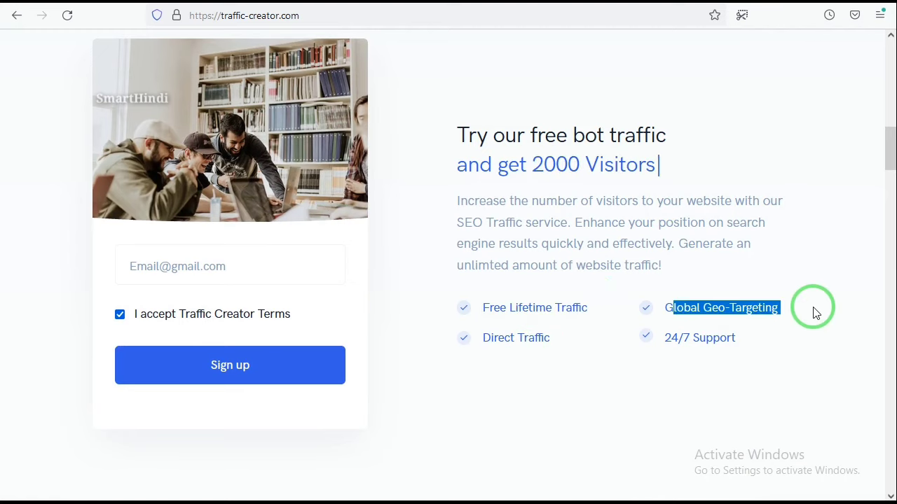
pyautogui.click(636, 358)
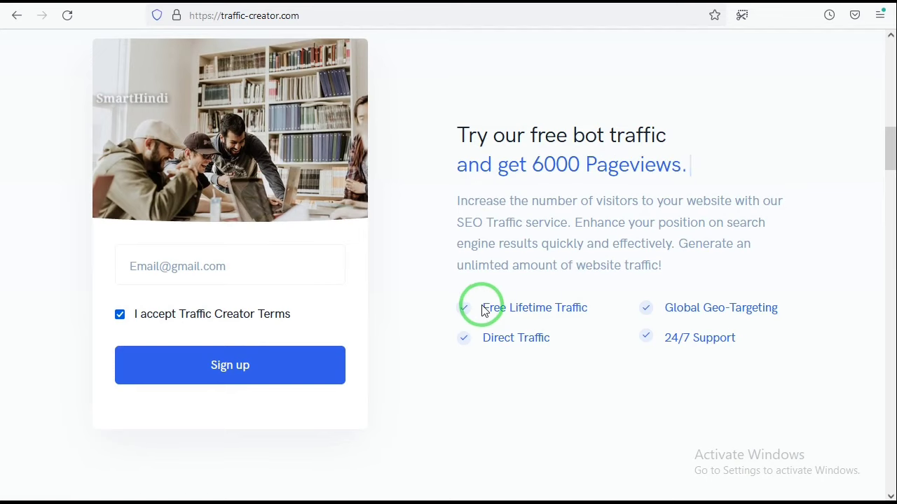
pyautogui.moveTo(482, 310); pyautogui.dragTo(603, 310)
pyautogui.click(600, 301)
# Step: Look over the customer testimonials and the section on SEO-driven website traffic
pyautogui.scroll(-3, 627, 248)
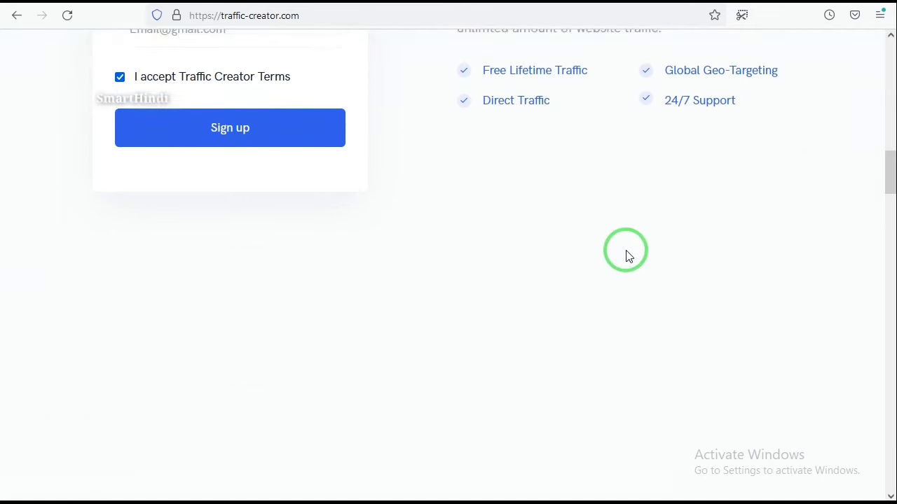
pyautogui.scroll(-8, 626, 252)
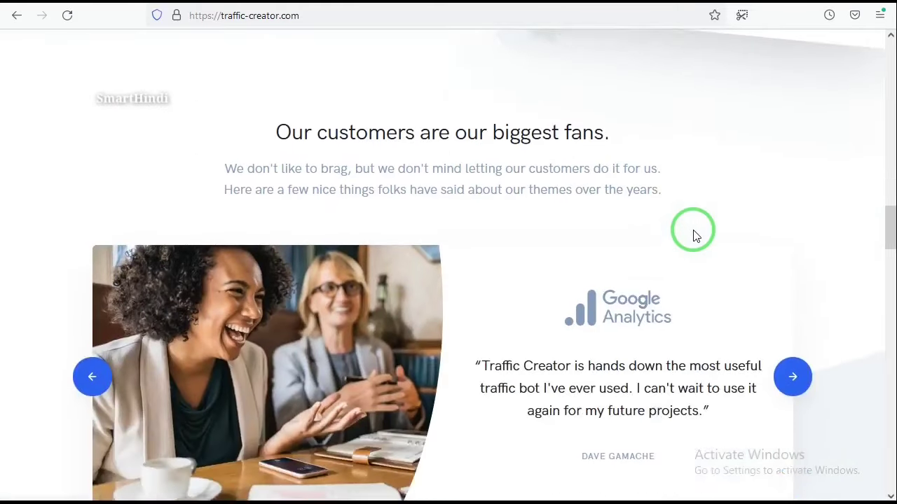
pyautogui.scroll(-1, 696, 234)
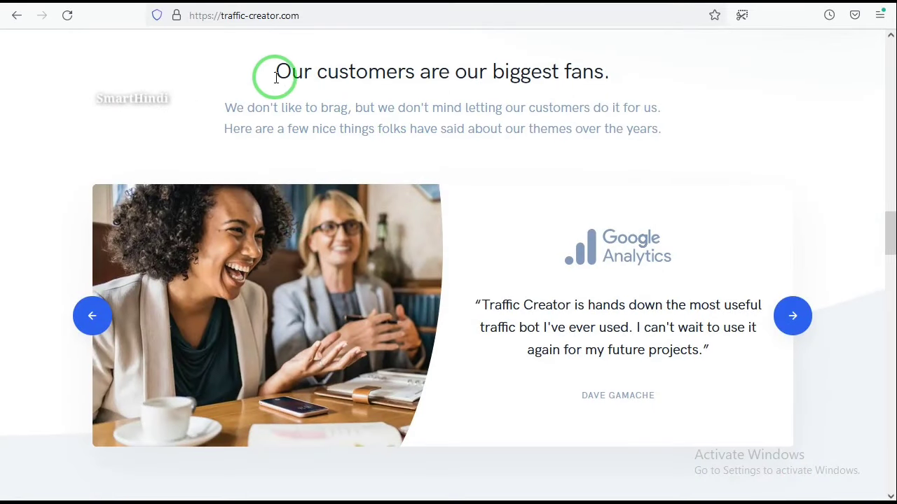
pyautogui.moveTo(275, 77); pyautogui.dragTo(651, 90)
pyautogui.click(612, 275)
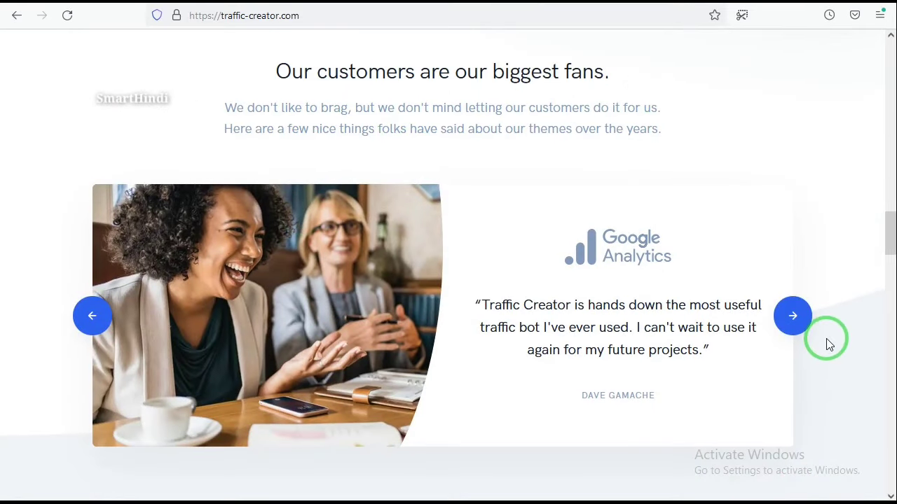
pyautogui.scroll(-6, 779, 210)
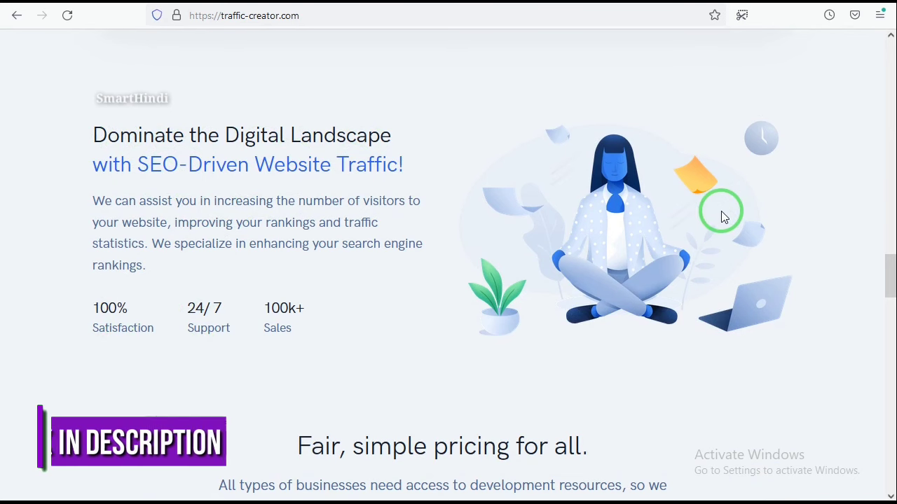
# Step: Review the pricing introduction and the visitor, pageview, visit duration and geo-targeting terms of the free Nano plan
pyautogui.scroll(-3, 721, 210)
pyautogui.scroll(-1, 724, 217)
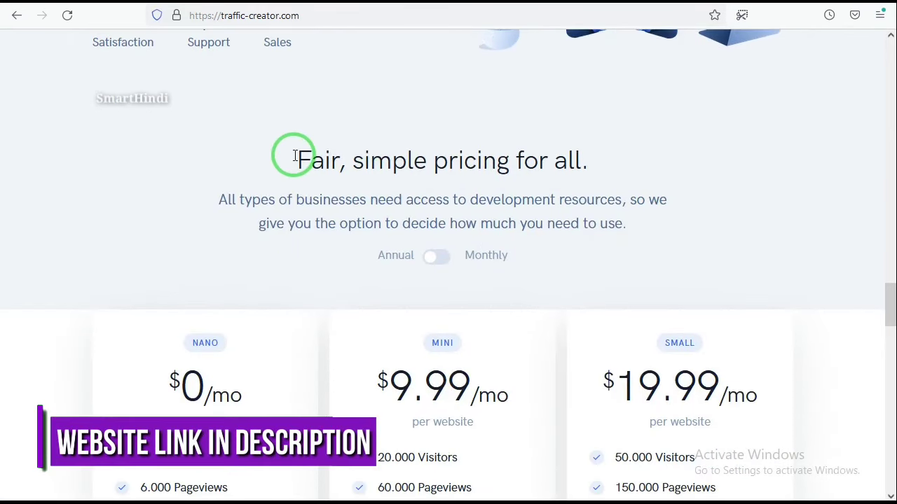
pyautogui.moveTo(295, 155); pyautogui.dragTo(587, 157)
pyautogui.click(617, 161)
pyautogui.scroll(-1, 636, 162)
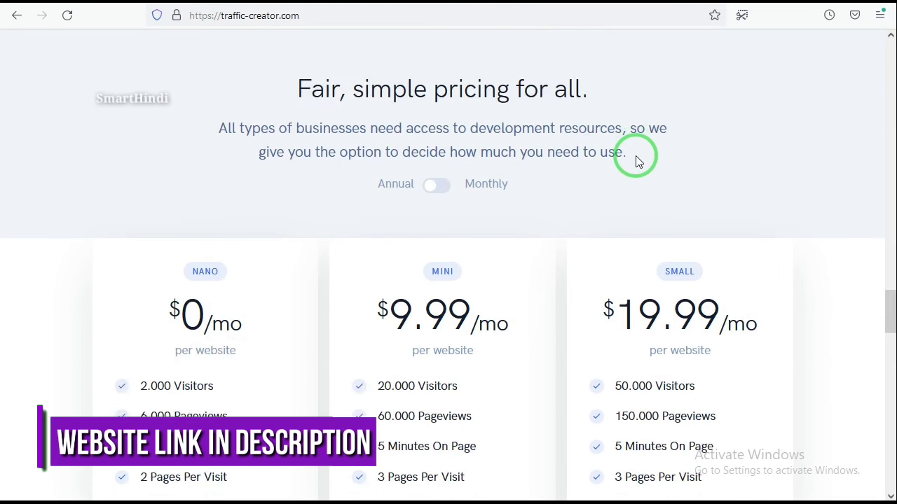
pyautogui.scroll(-2, 771, 132)
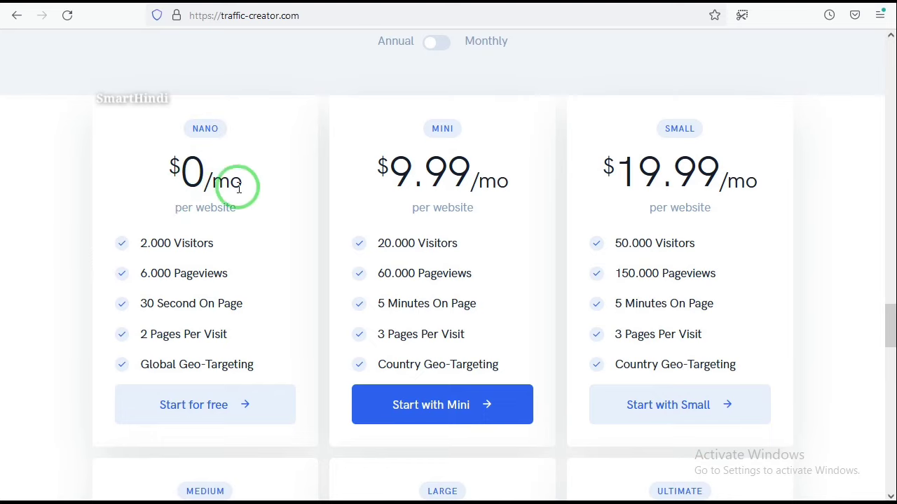
pyautogui.moveTo(143, 238); pyautogui.dragTo(226, 244)
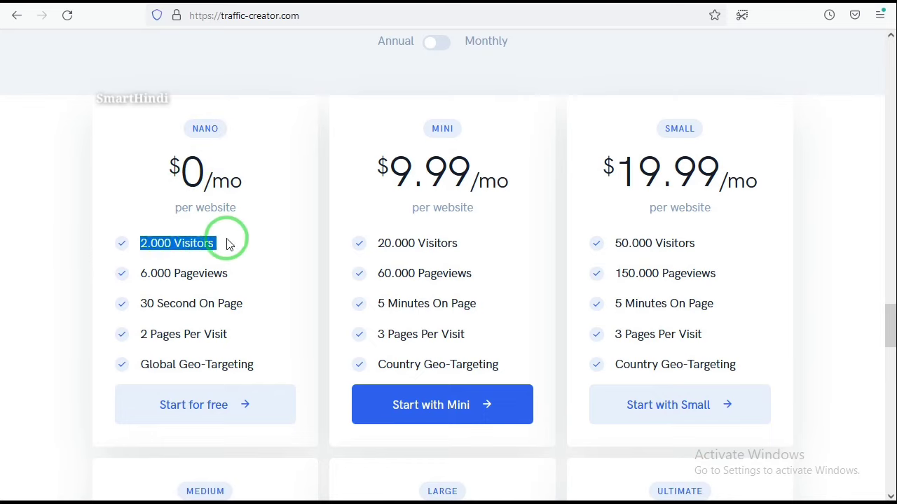
pyautogui.moveTo(135, 278); pyautogui.dragTo(236, 275)
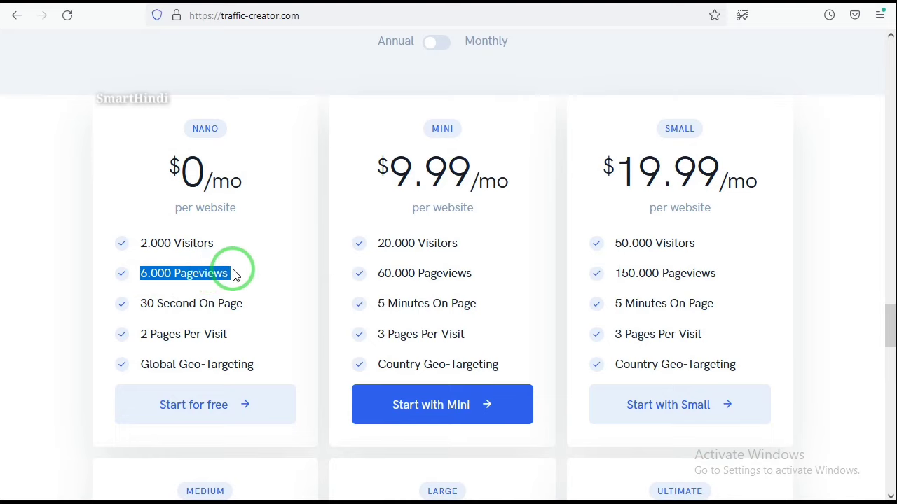
pyautogui.click(217, 290)
pyautogui.moveTo(138, 310); pyautogui.dragTo(255, 306)
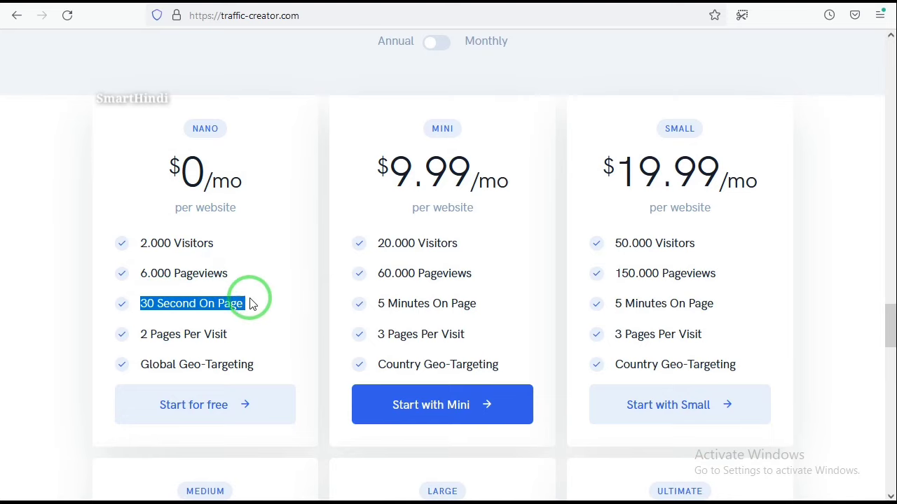
pyautogui.click(206, 306)
pyautogui.moveTo(139, 339); pyautogui.dragTo(242, 341)
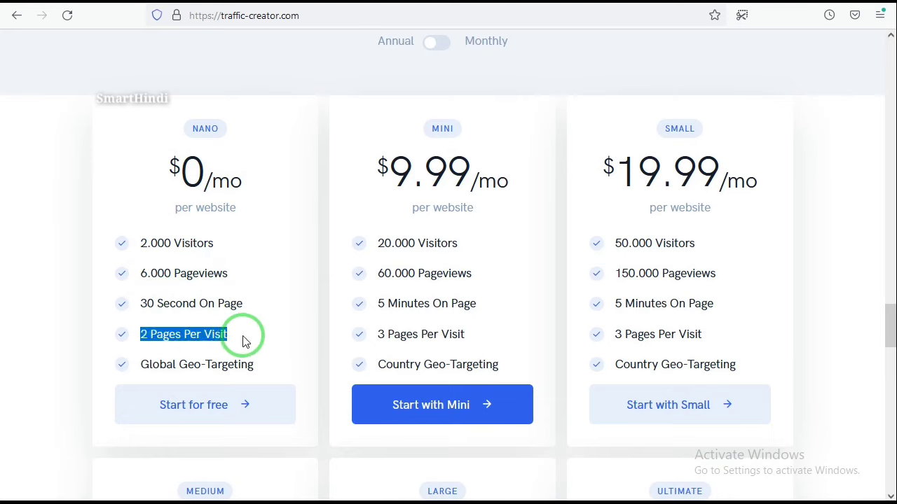
pyautogui.click(157, 361)
pyautogui.moveTo(142, 363); pyautogui.dragTo(262, 362)
pyautogui.click(240, 337)
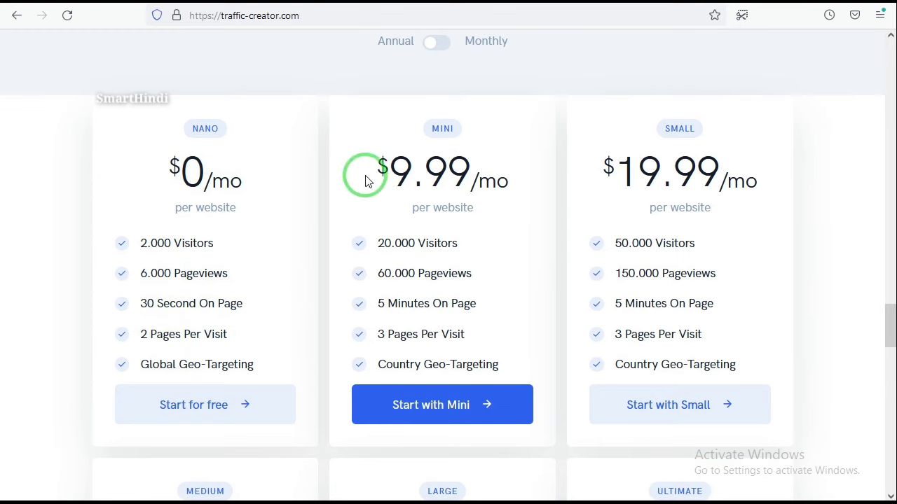
# Step: Examine the Mini plan's price, visitors, pageviews, time on page, pages per visit and geo-targeting
pyautogui.moveTo(369, 180); pyautogui.dragTo(516, 187)
pyautogui.click(481, 184)
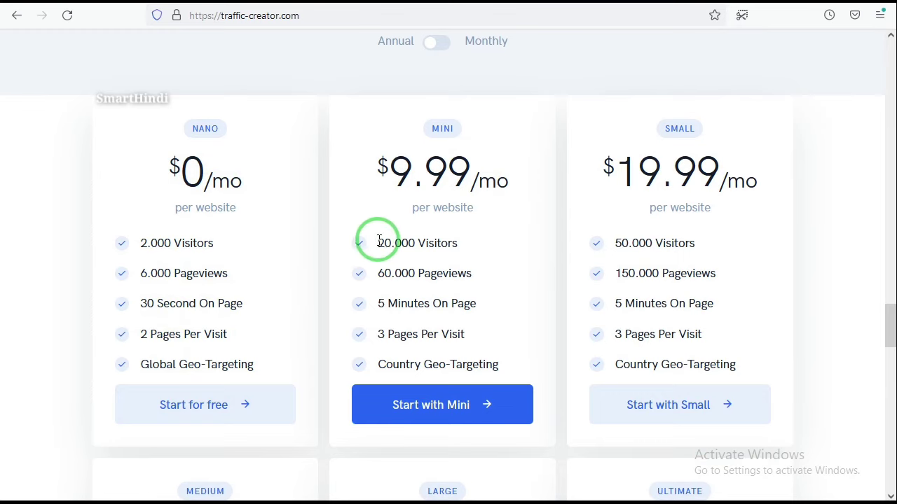
pyautogui.tripleClick(419, 243)
pyautogui.click(379, 274)
pyautogui.moveTo(379, 273); pyautogui.dragTo(482, 277)
pyautogui.moveTo(376, 309); pyautogui.dragTo(495, 306)
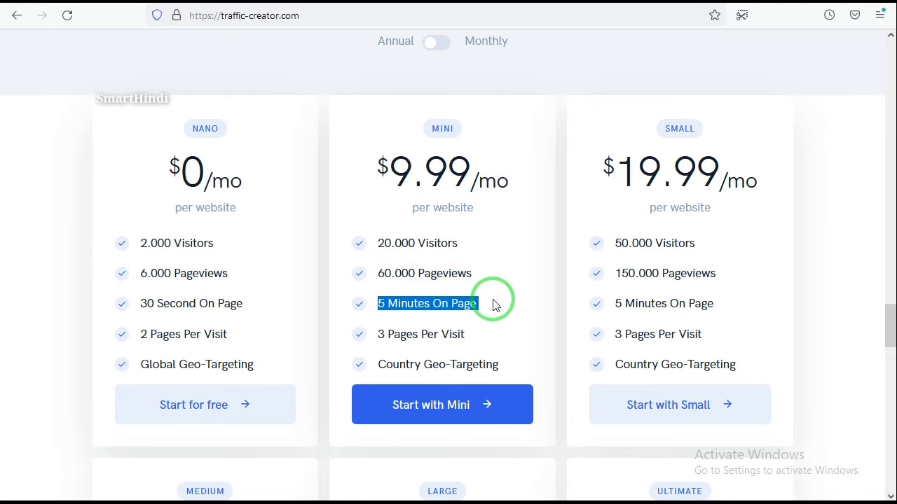
pyautogui.scroll(-1, 490, 288)
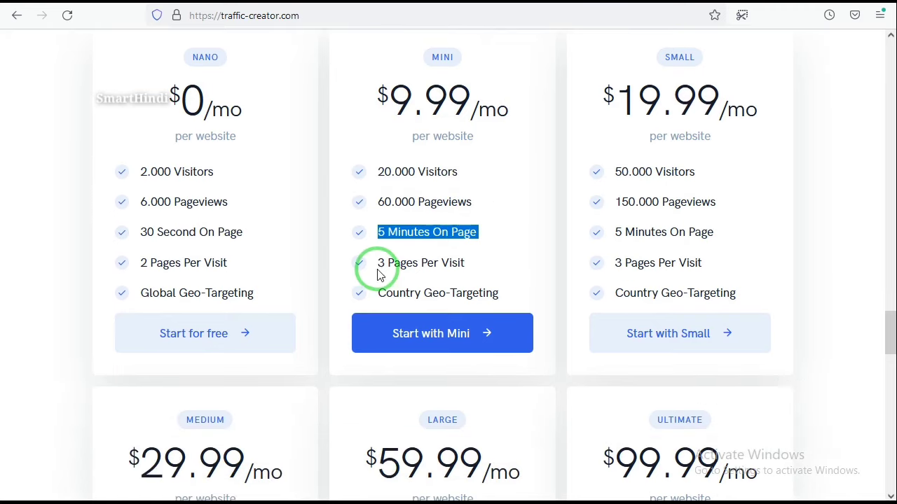
pyautogui.moveTo(377, 275); pyautogui.dragTo(486, 268)
pyautogui.click(420, 292)
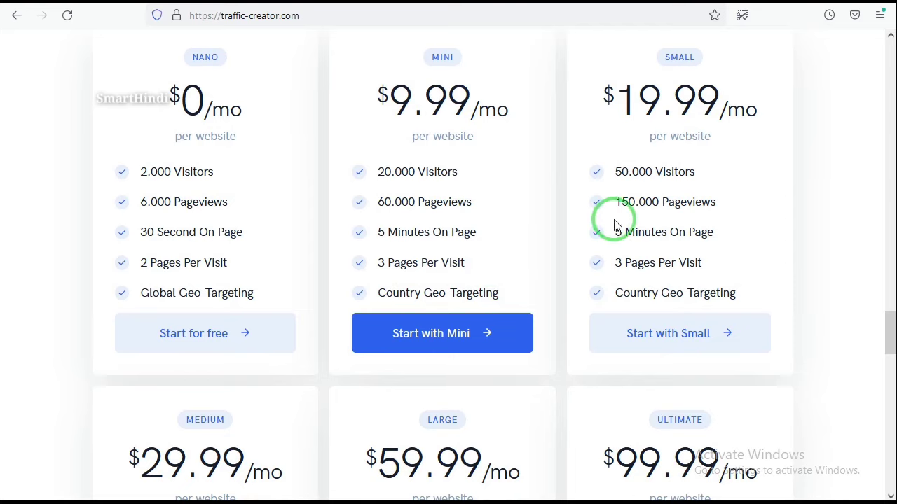
# Step: Examine the Small plan's price, visitors, pageviews, time on page and pages per visit
pyautogui.scroll(1, 826, 157)
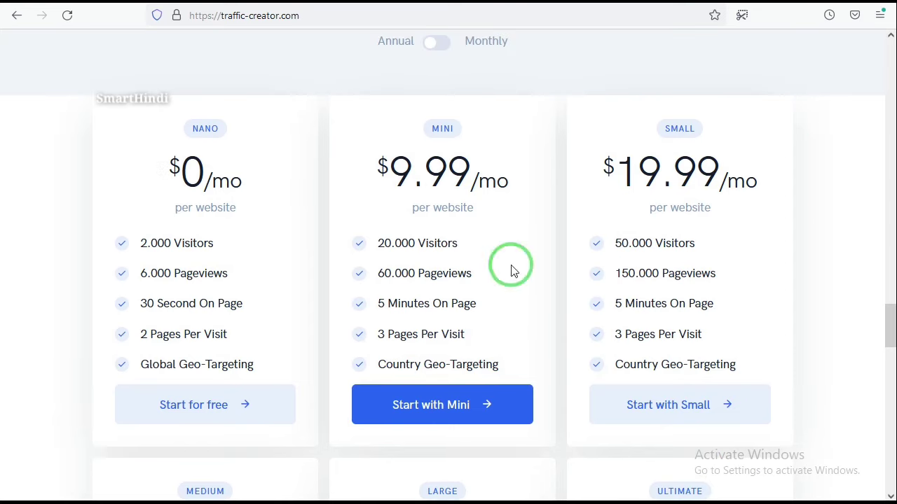
pyautogui.moveTo(587, 175); pyautogui.dragTo(814, 198)
pyautogui.click(629, 273)
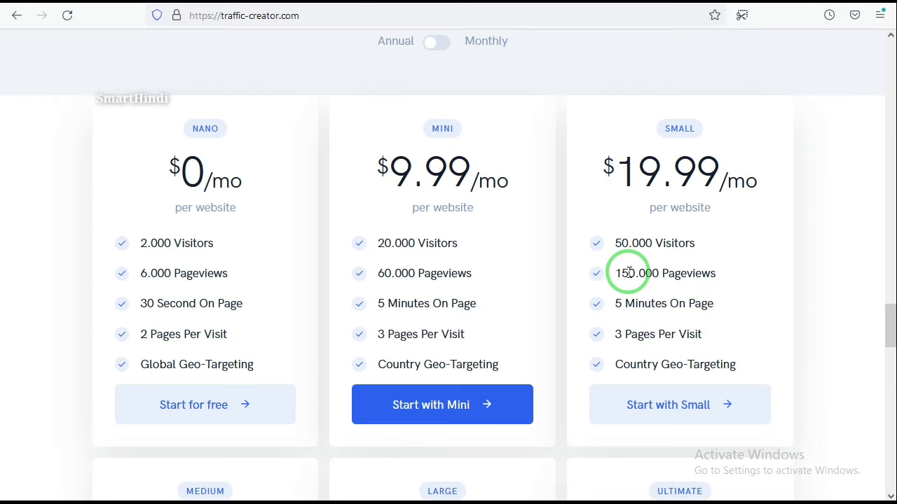
pyautogui.moveTo(613, 255); pyautogui.dragTo(704, 252)
pyautogui.click(696, 259)
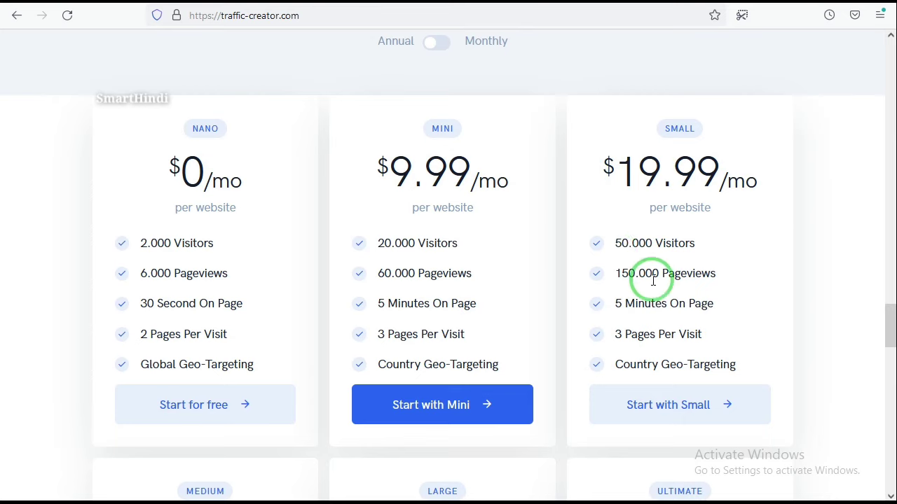
pyautogui.moveTo(653, 280); pyautogui.dragTo(751, 286)
pyautogui.click(650, 305)
pyautogui.moveTo(613, 308); pyautogui.dragTo(752, 308)
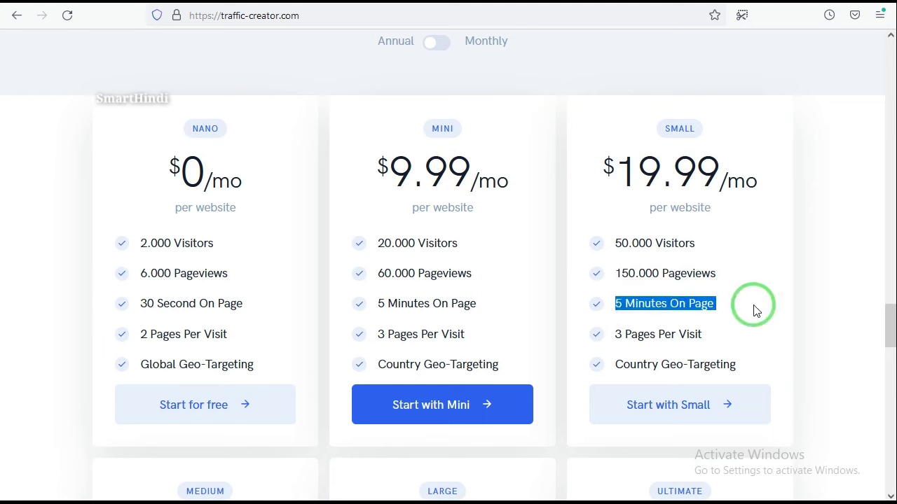
pyautogui.click(645, 334)
pyautogui.moveTo(615, 335); pyautogui.dragTo(731, 334)
pyautogui.click(618, 360)
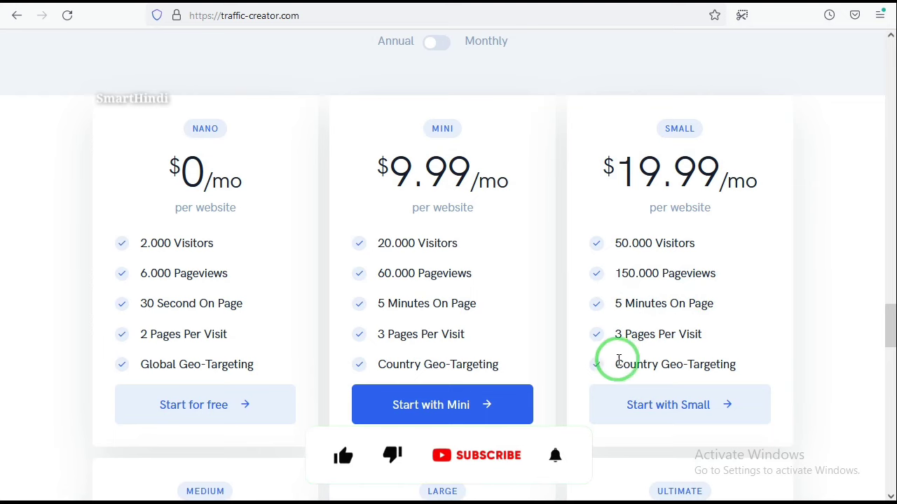
# Step: Check the Small plan's geo-targeting, and look over the Medium, Large and Ultimate plans
pyautogui.moveTo(617, 364); pyautogui.dragTo(756, 374)
pyautogui.click(789, 294)
pyautogui.scroll(-4, 790, 296)
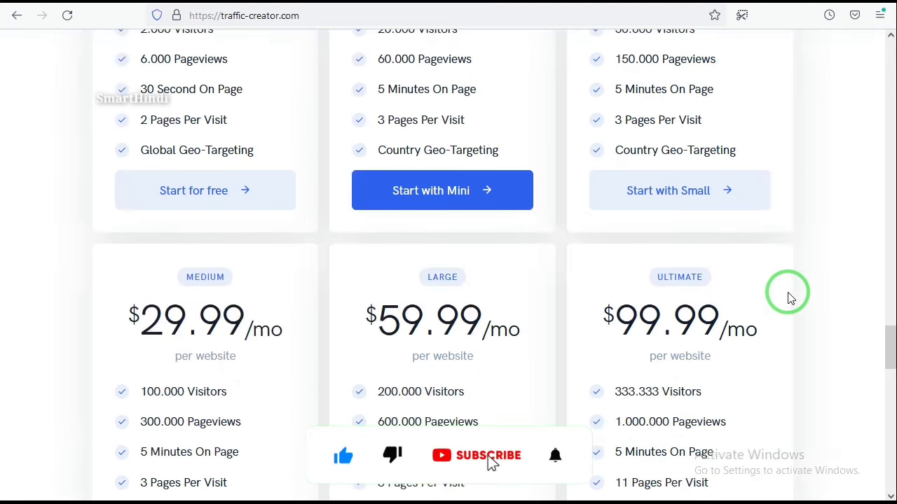
pyautogui.moveTo(175, 206); pyautogui.dragTo(250, 206)
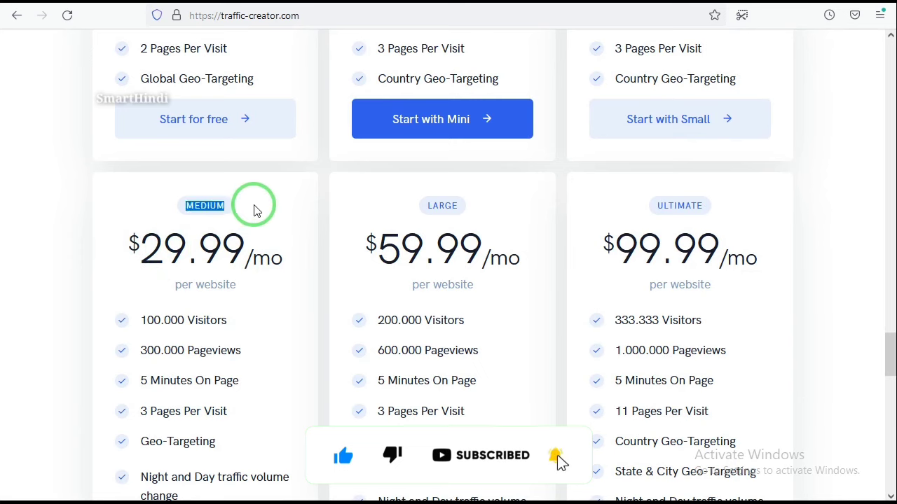
pyautogui.click(412, 222)
pyautogui.moveTo(412, 221); pyautogui.dragTo(490, 211)
pyautogui.moveTo(643, 218); pyautogui.dragTo(819, 204)
pyautogui.scroll(-2, 820, 204)
pyautogui.scroll(-10, 812, 296)
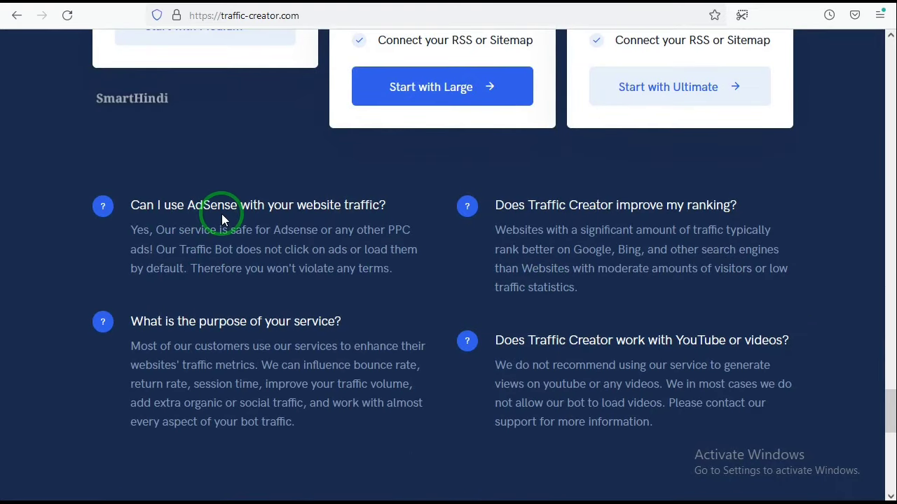
# Step: Read the FAQ entry on using AdSense with the website traffic
pyautogui.moveTo(133, 210); pyautogui.dragTo(392, 206)
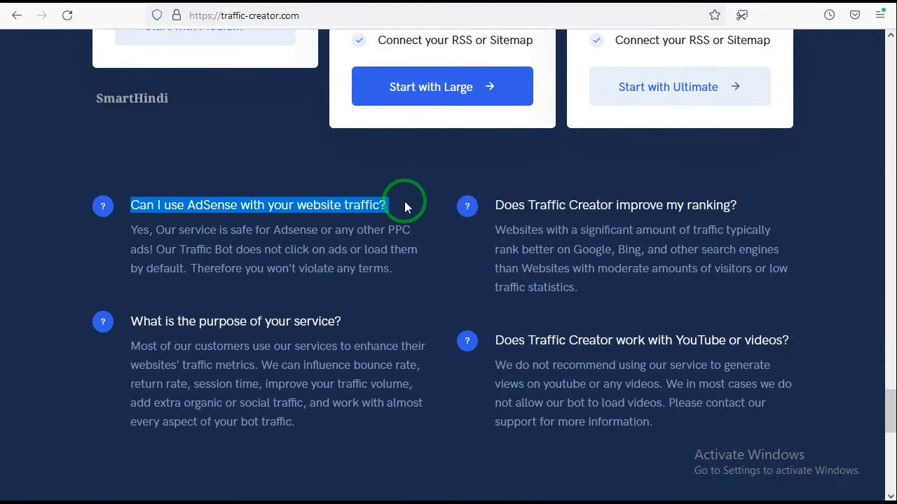
pyautogui.click(126, 236)
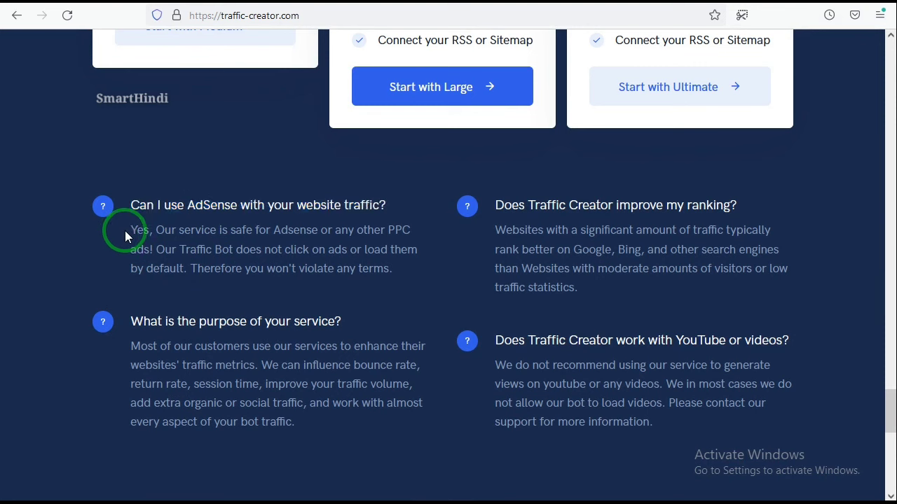
pyautogui.moveTo(124, 230); pyautogui.dragTo(420, 268)
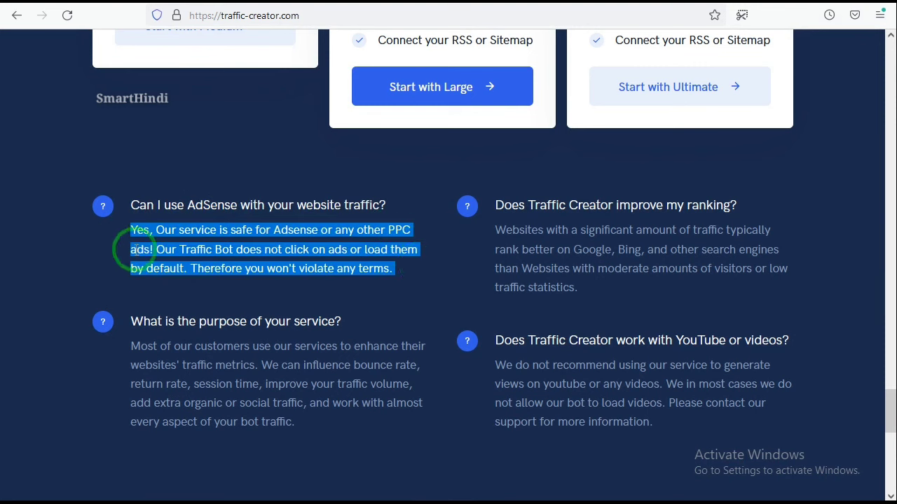
pyautogui.click(432, 282)
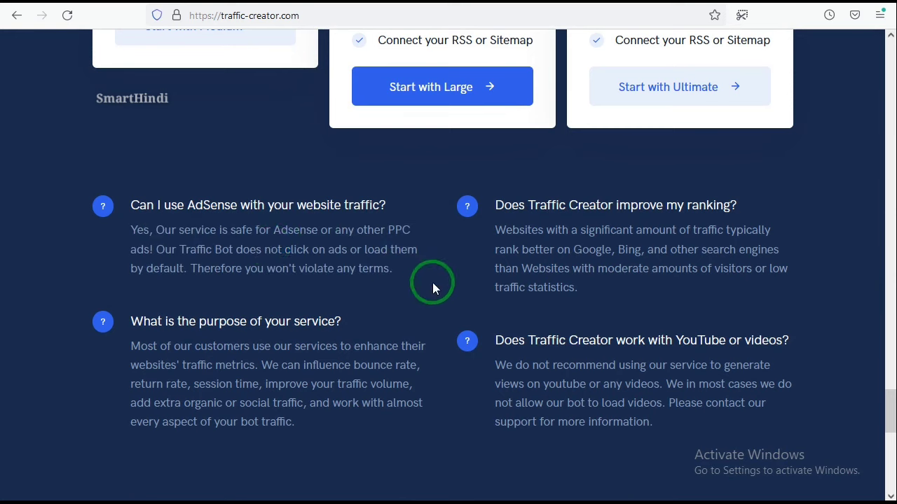
# Step: Read the FAQ entry on whether Traffic Creator improves search ranking
pyautogui.moveTo(495, 208); pyautogui.dragTo(773, 206)
pyautogui.click(537, 228)
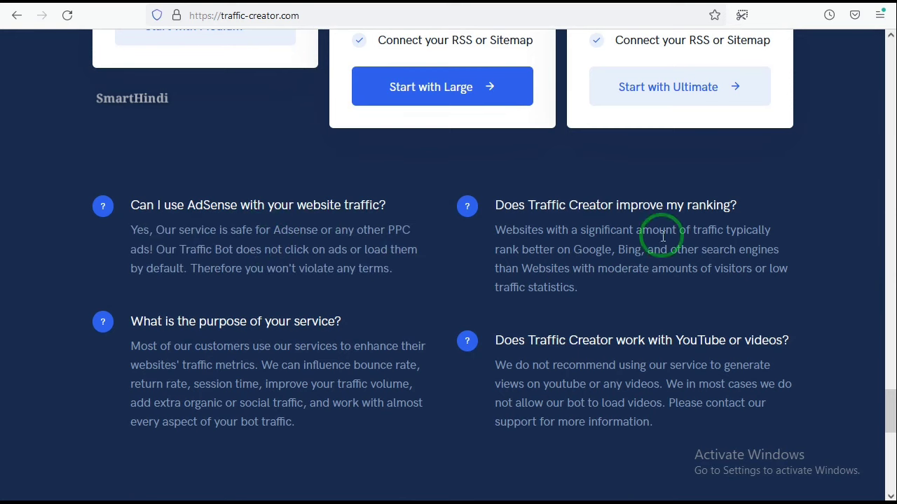
pyautogui.moveTo(489, 231); pyautogui.dragTo(594, 299)
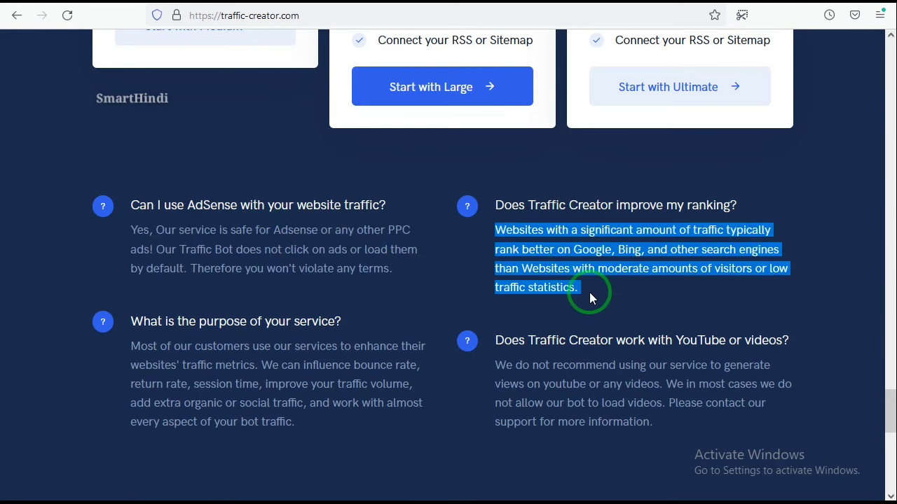
pyautogui.click(591, 263)
pyautogui.moveTo(591, 263); pyautogui.dragTo(757, 245)
pyautogui.click(819, 254)
# Step: Read the FAQ entry on whether Traffic Creator works with YouTube or videos
pyautogui.scroll(-1, 490, 252)
pyautogui.click(200, 256)
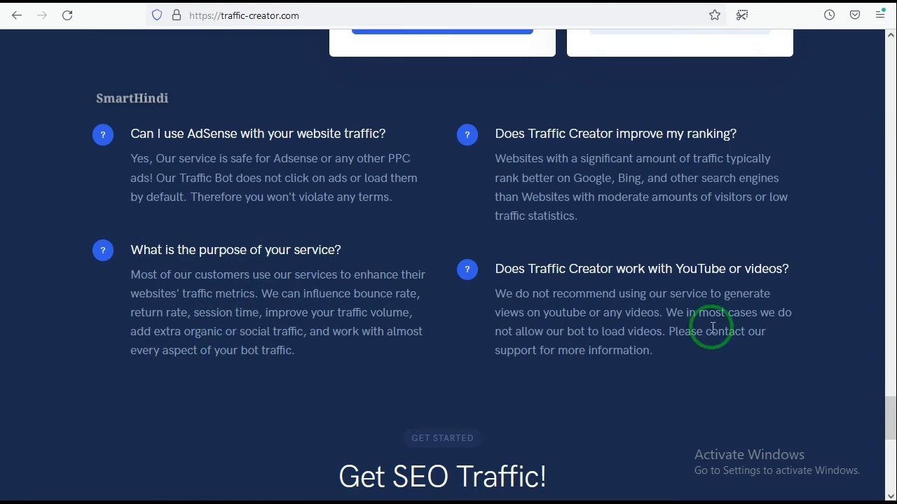
pyautogui.moveTo(478, 297); pyautogui.dragTo(666, 362)
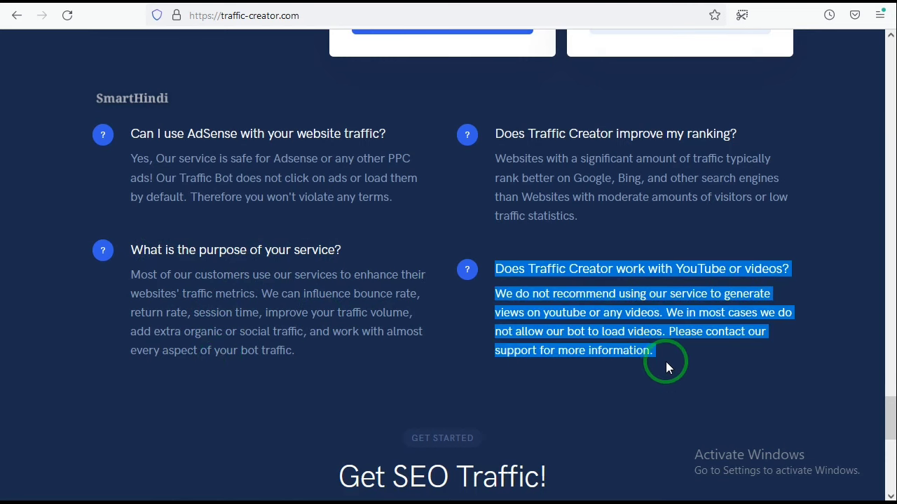
pyautogui.click(706, 306)
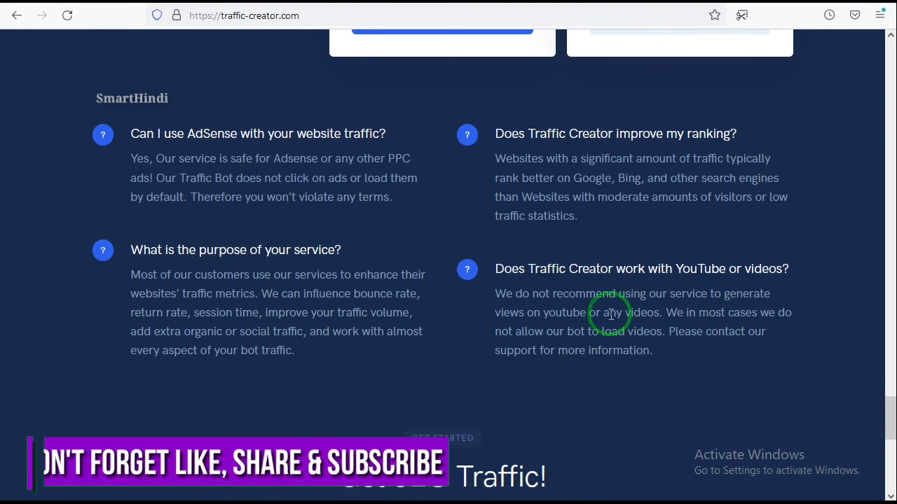
# Step: Look over the closing registration section and the footer links of the homepage
pyautogui.scroll(-6, 622, 314)
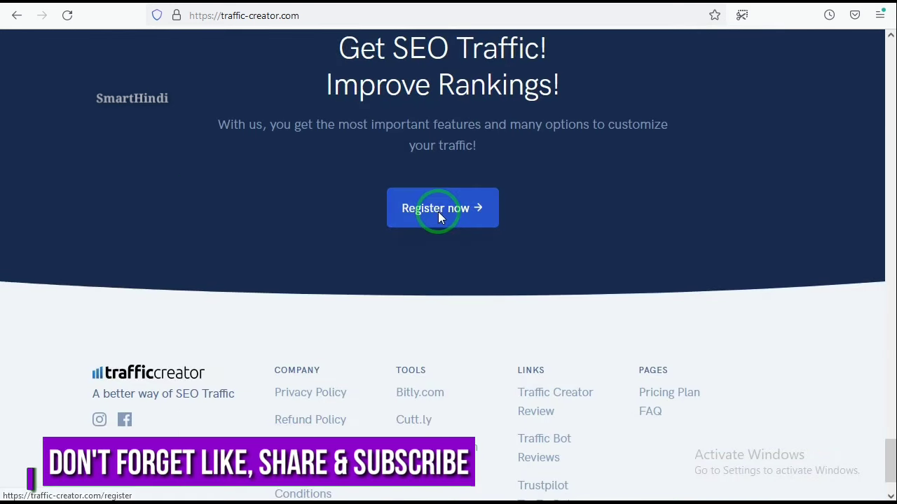
pyautogui.scroll(-2, 438, 211)
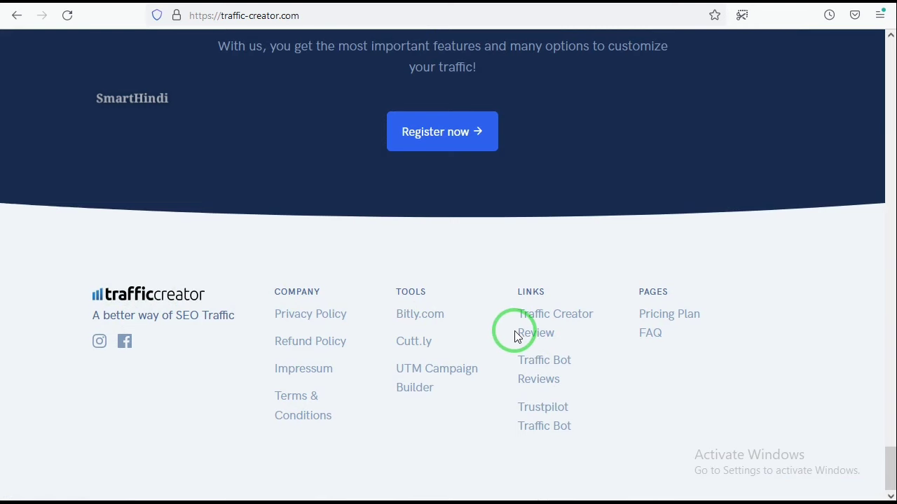
pyautogui.scroll(20, 582, 340)
# Step: Open the Economy Traffic pricing page and review its plans from Nano to Ultimate
pyautogui.moveTo(487, 70)
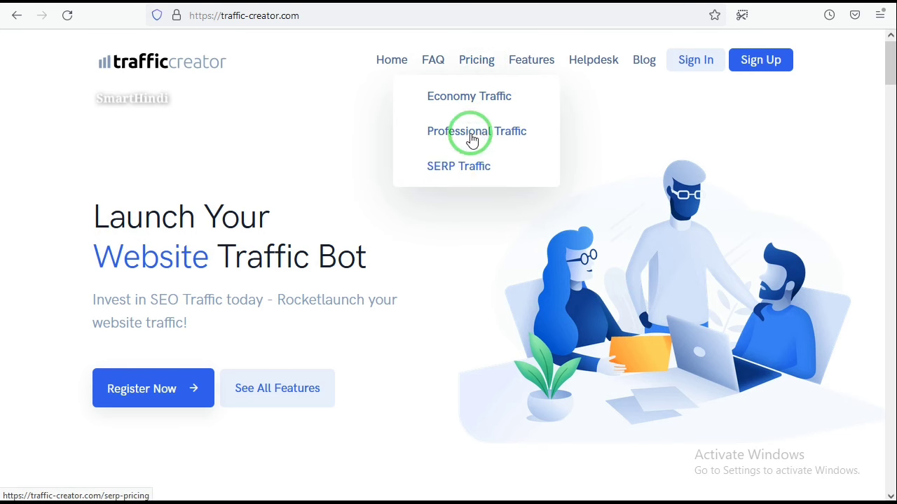
pyautogui.click(408, 124)
pyautogui.scroll(-5, 524, 246)
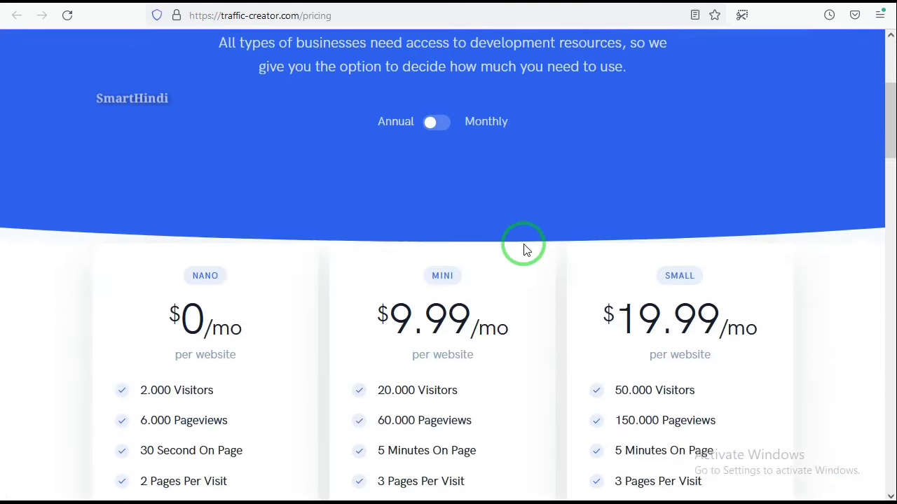
pyautogui.scroll(-5, 612, 267)
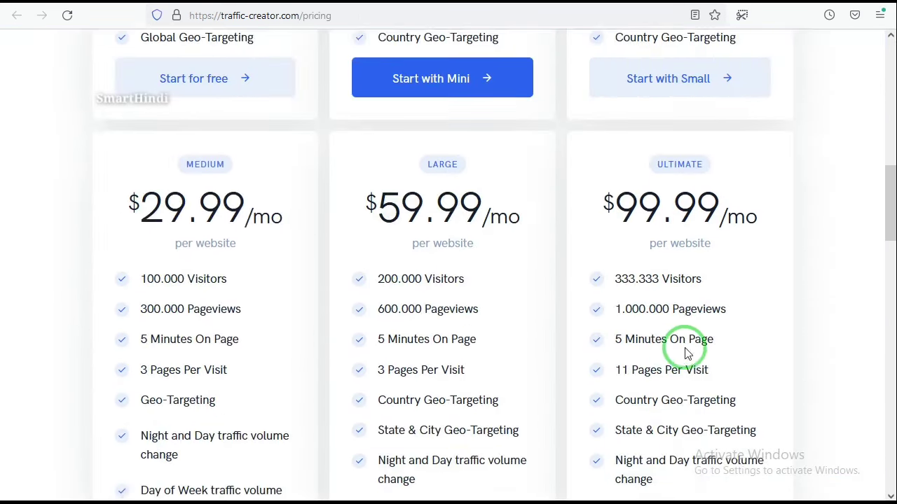
pyautogui.scroll(4, 585, 79)
# Step: Review the Professional Traffic plans and their prices from Nano to Ultimate
pyautogui.scroll(-4, 520, 168)
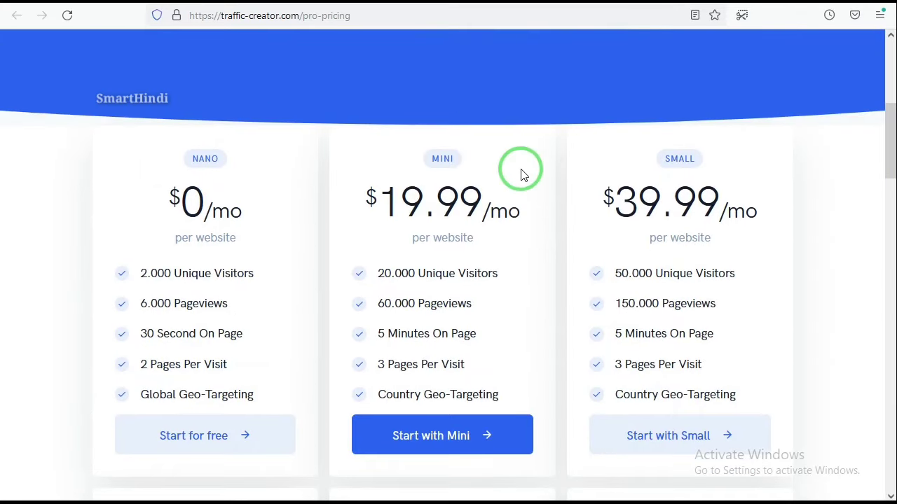
pyautogui.scroll(-4, 658, 180)
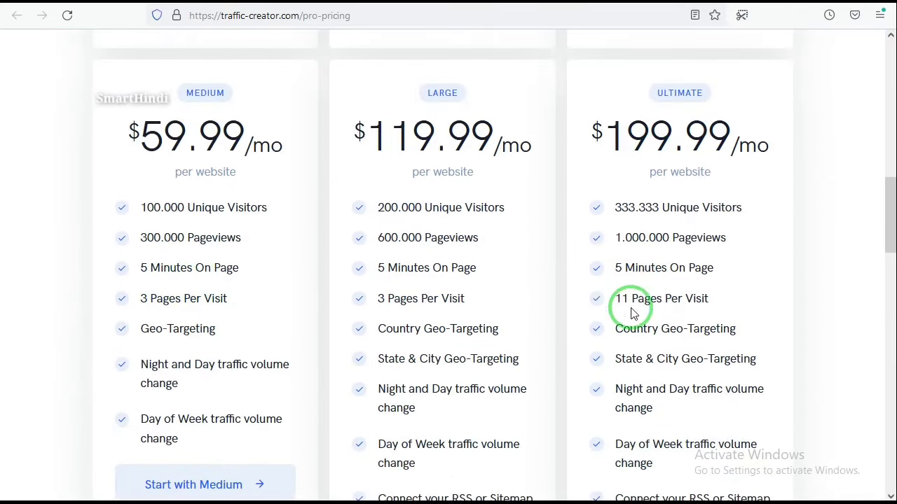
pyautogui.scroll(6, 624, 286)
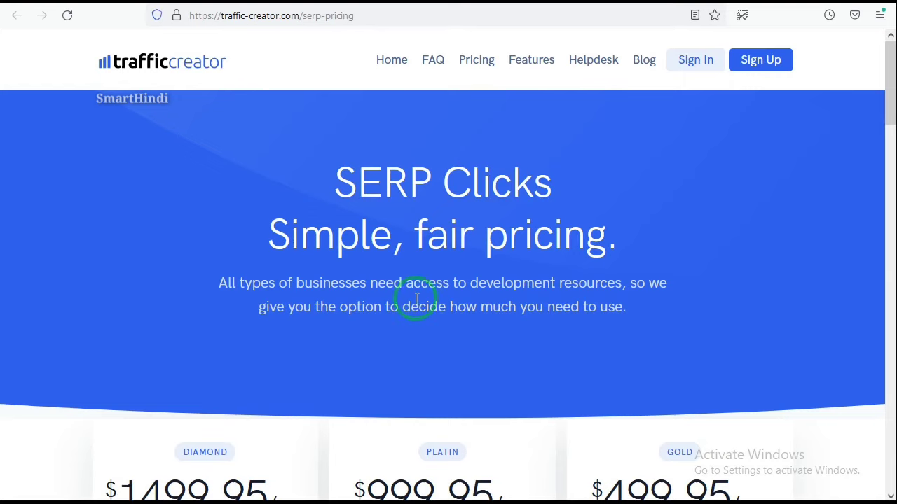
# Step: Review the SERP Clicks plans and their monthly prices
pyautogui.scroll(-5, 417, 301)
pyautogui.scroll(-5, 294, 291)
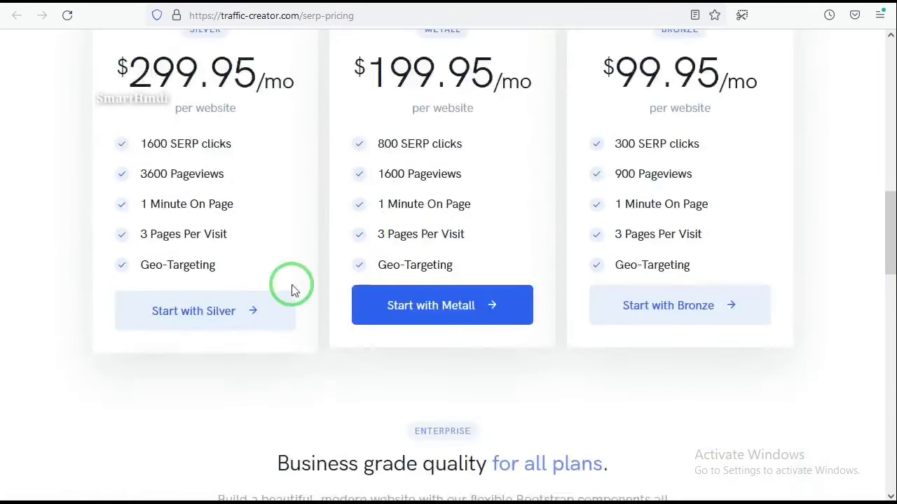
pyautogui.scroll(5, 755, 273)
pyautogui.click(512, 387)
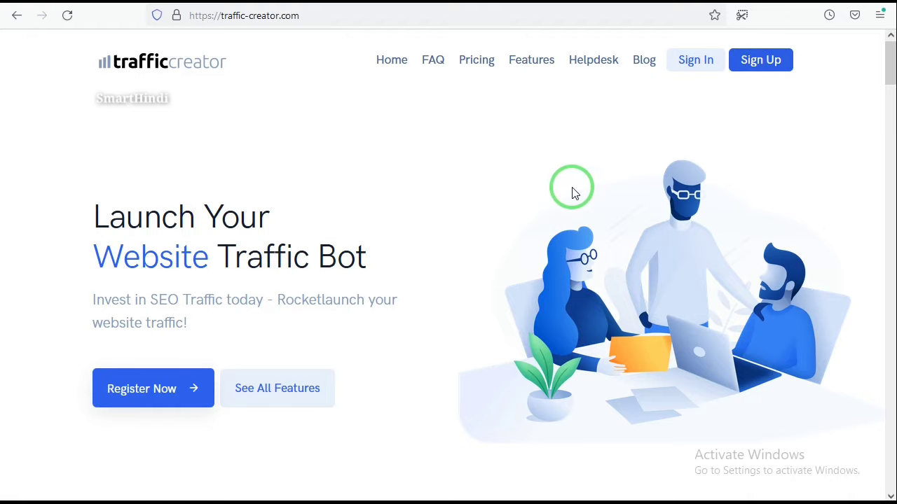
# Step: Return to the homepage's pricing section and examine the free Nano plan's visitors, pageviews, time on page and pages per visit
pyautogui.scroll(-15, 572, 193)
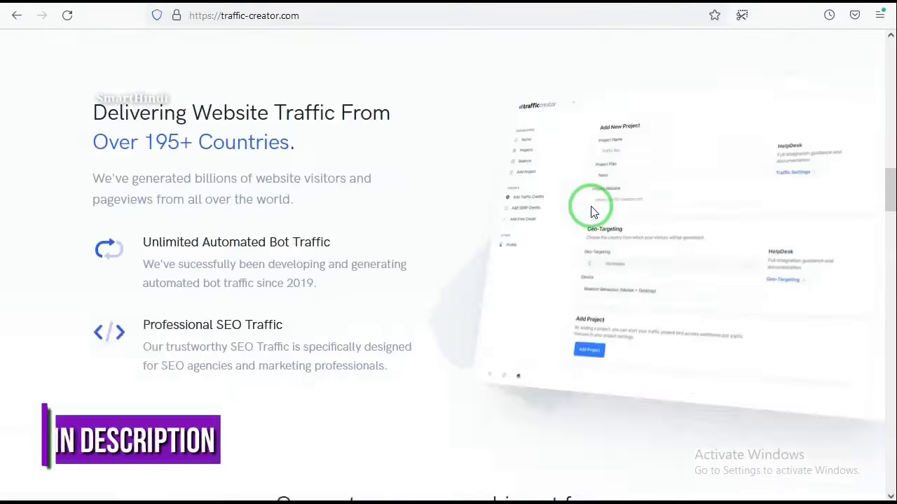
pyautogui.scroll(-15, 591, 211)
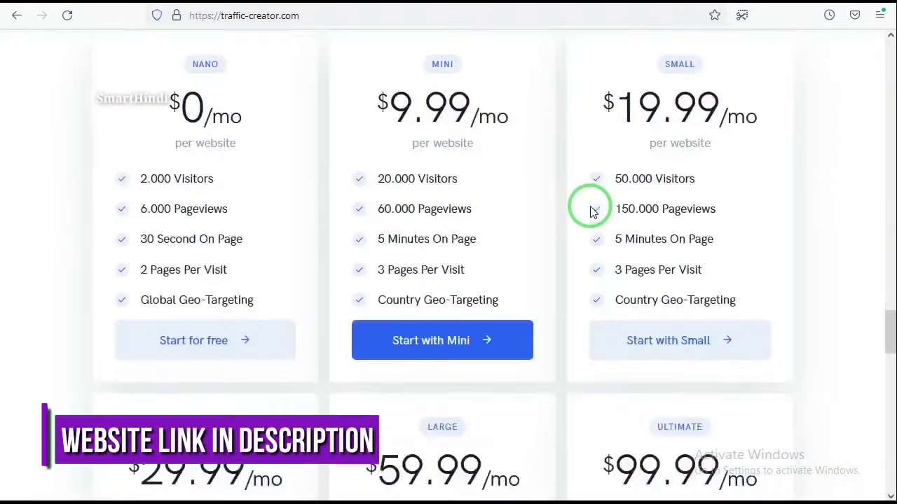
pyautogui.moveTo(187, 61); pyautogui.dragTo(250, 50)
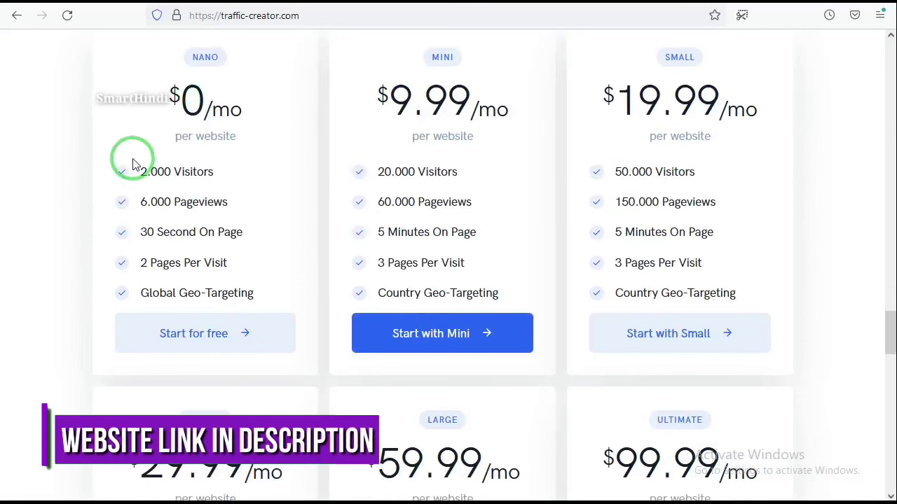
pyautogui.moveTo(133, 164); pyautogui.dragTo(274, 284)
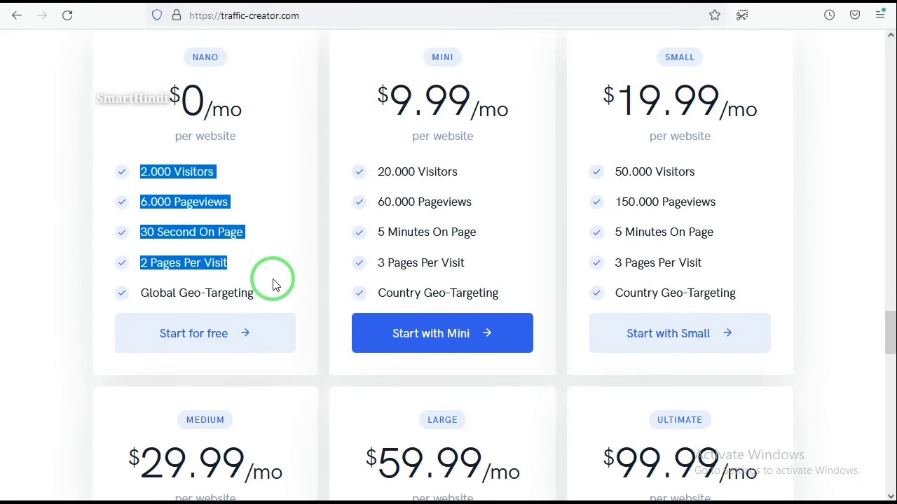
pyautogui.click(274, 285)
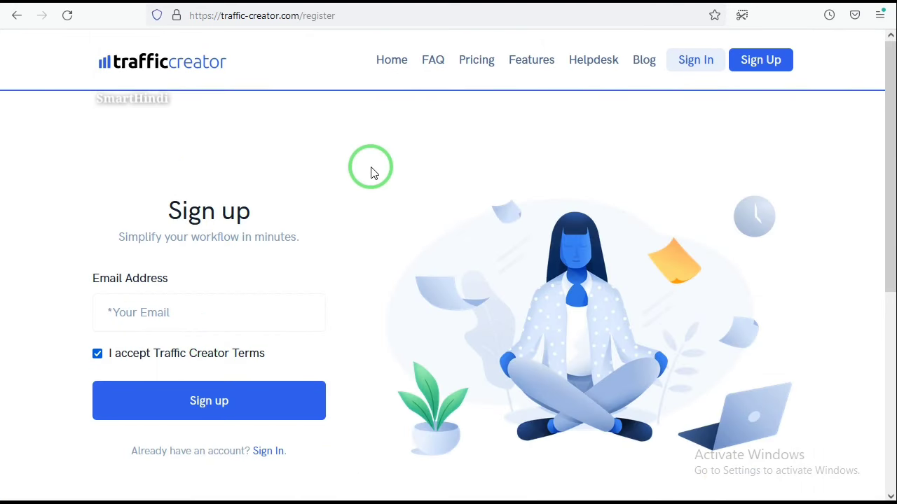
# Step: Sign up for a Traffic Creator account with the user's email address, accepting the terms
pyautogui.scroll(-3, 372, 172)
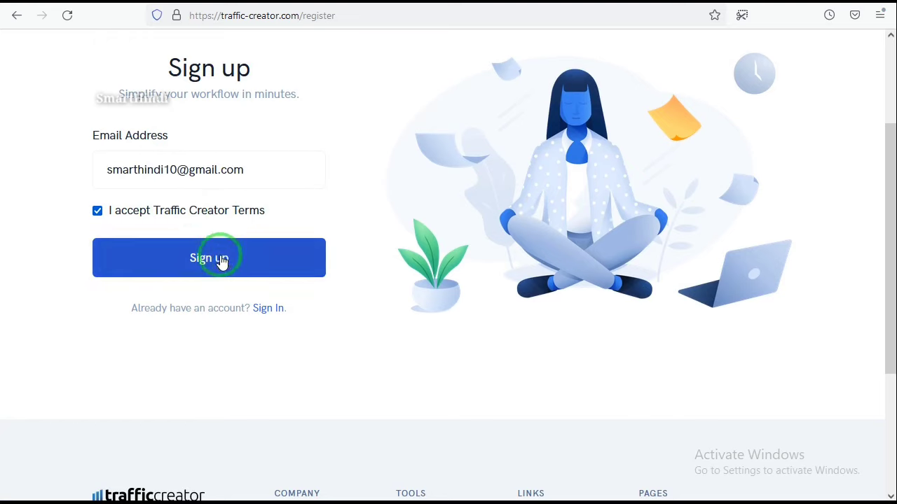
pyautogui.click(221, 260)
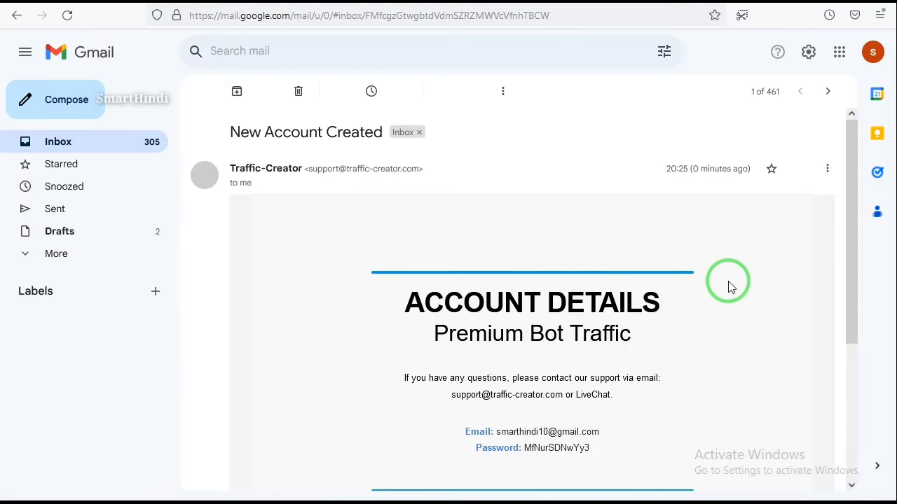
# Step: Find the login email and password in the New Account Created message in Gmail
pyautogui.scroll(-2, 715, 278)
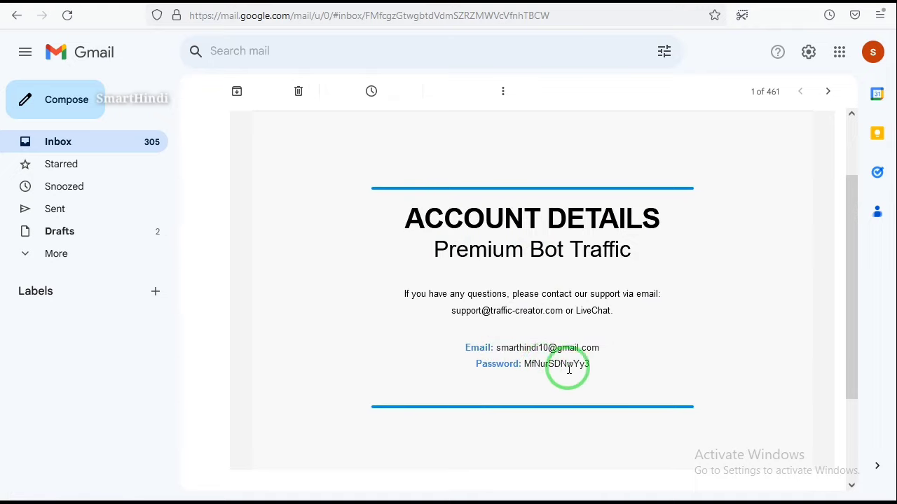
pyautogui.moveTo(527, 365); pyautogui.dragTo(600, 371)
pyautogui.click(531, 362)
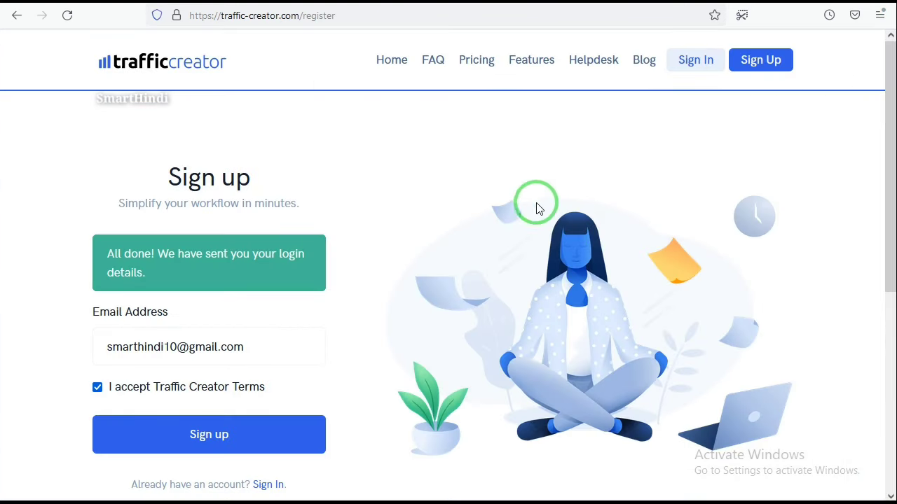
# Step: Return to Traffic Creator, open the sign-in page and log in with the account email and password
pyautogui.scroll(-2, 517, 212)
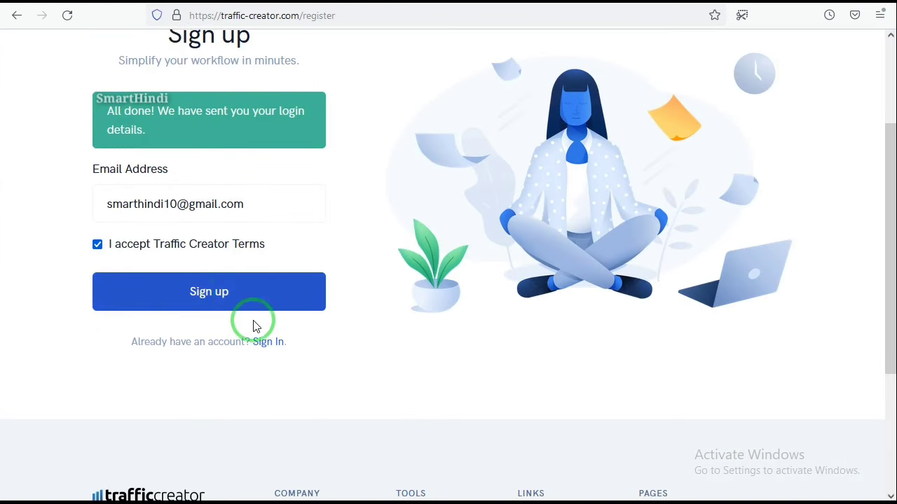
pyautogui.click(269, 341)
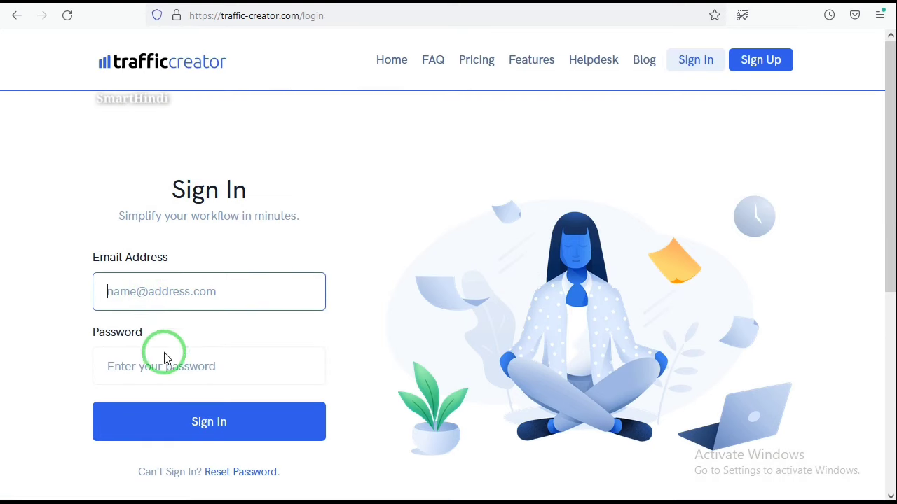
pyautogui.click(140, 369)
pyautogui.click(143, 295)
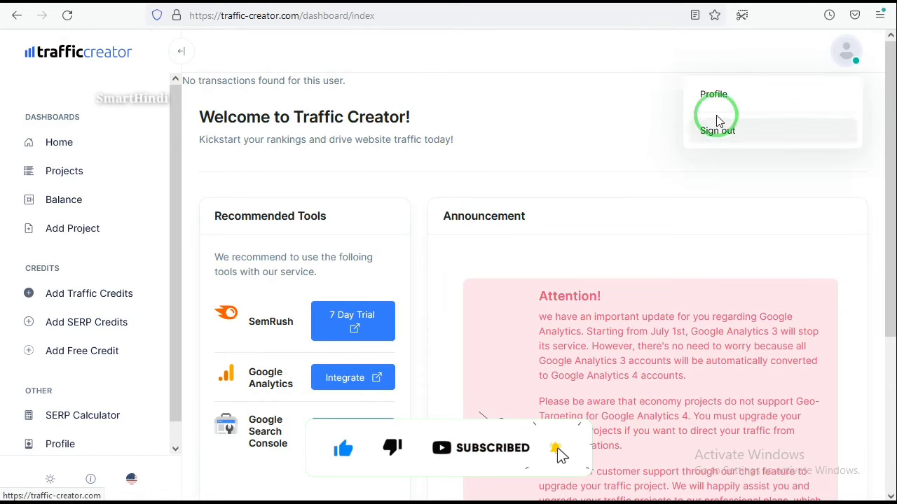
pyautogui.click(658, 64)
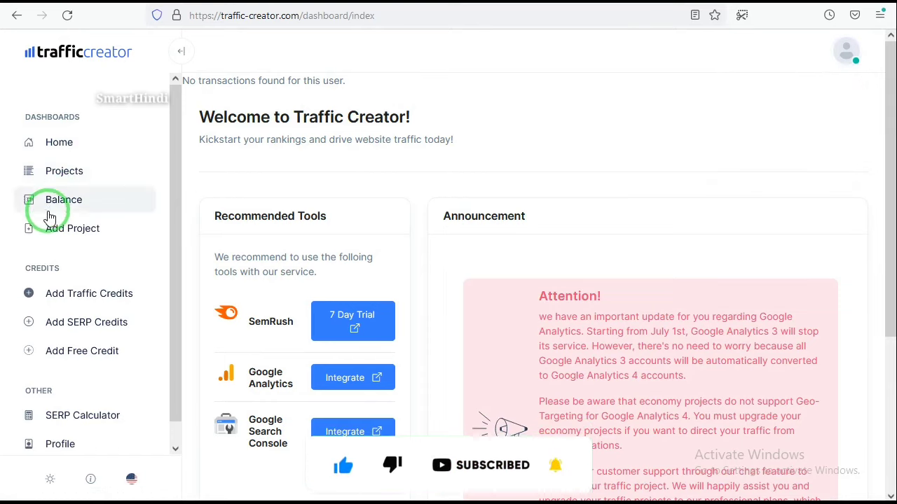
# Step: Look over the dashboard home page, including the sidebar sections, theme options, recommended tools and announcement
pyautogui.scroll(-1, 38, 301)
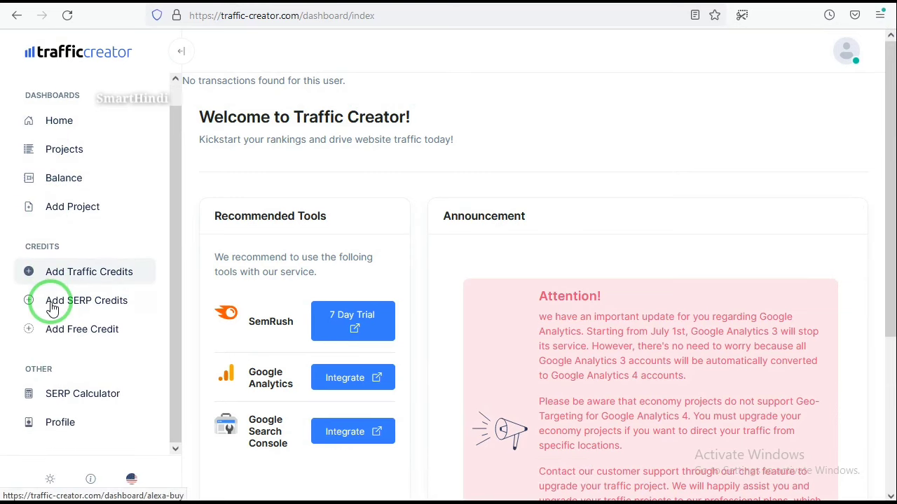
pyautogui.scroll(1, 57, 175)
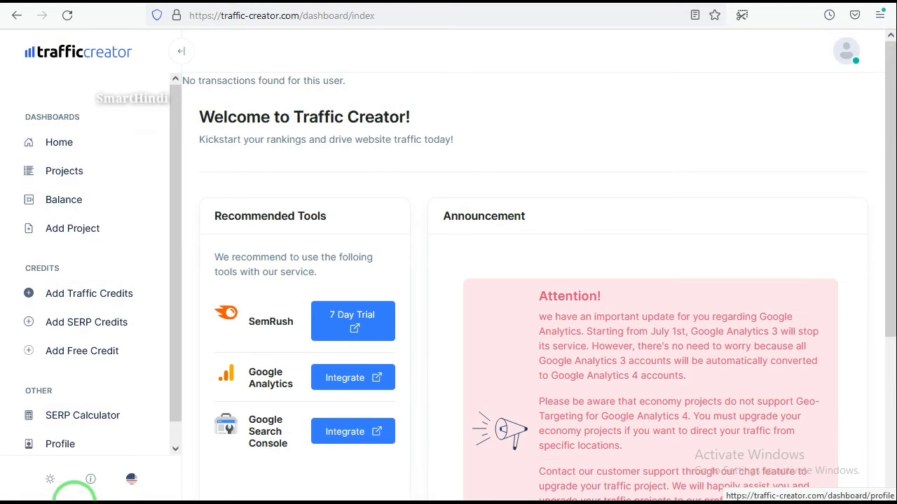
pyautogui.click(49, 479)
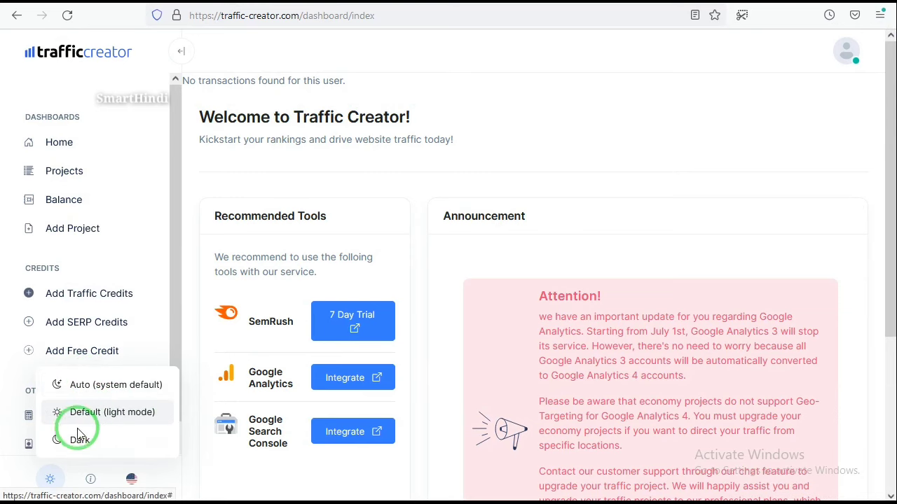
pyautogui.click(487, 143)
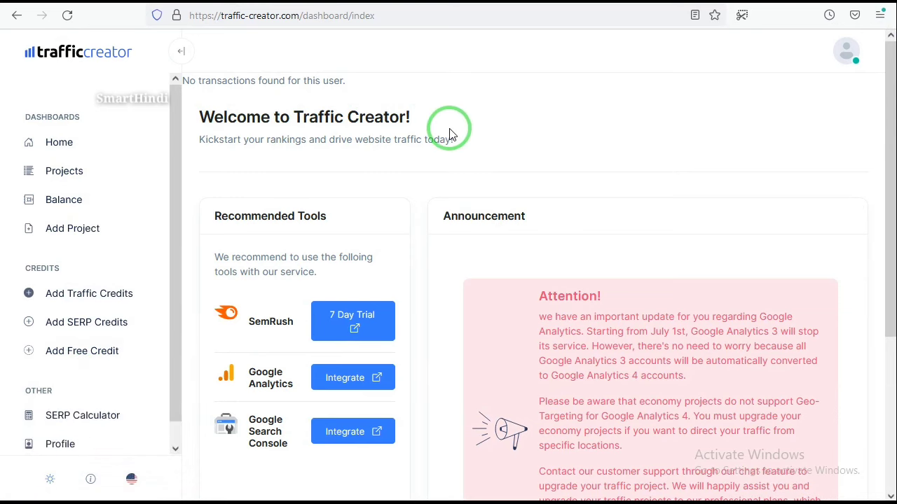
pyautogui.scroll(-2, 413, 199)
pyautogui.scroll(2, 435, 217)
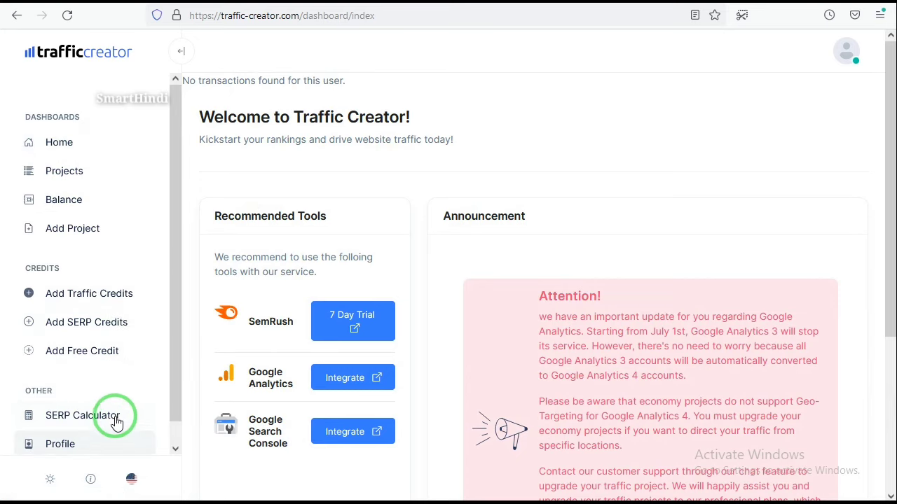
pyautogui.scroll(-1, 117, 421)
pyautogui.scroll(1, 74, 315)
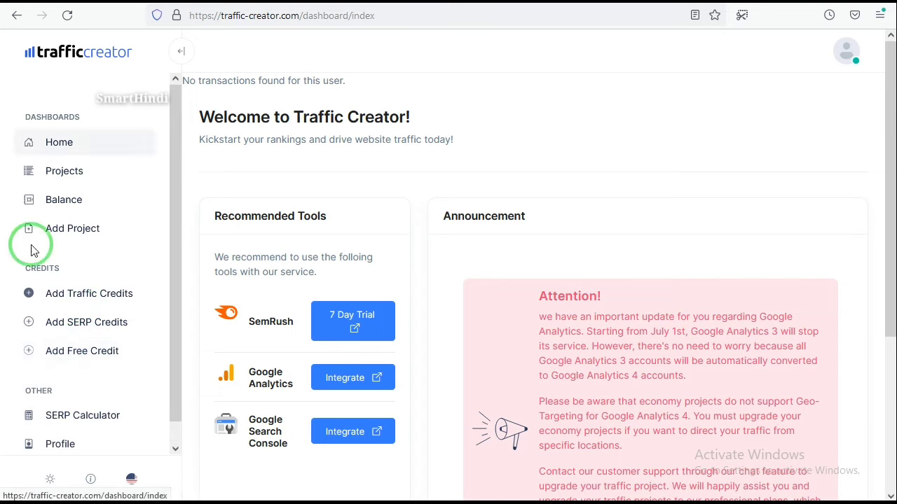
# Step: Open the Add Project page and examine the traffic credit plans from Ultimate down to Nano
pyautogui.click(72, 229)
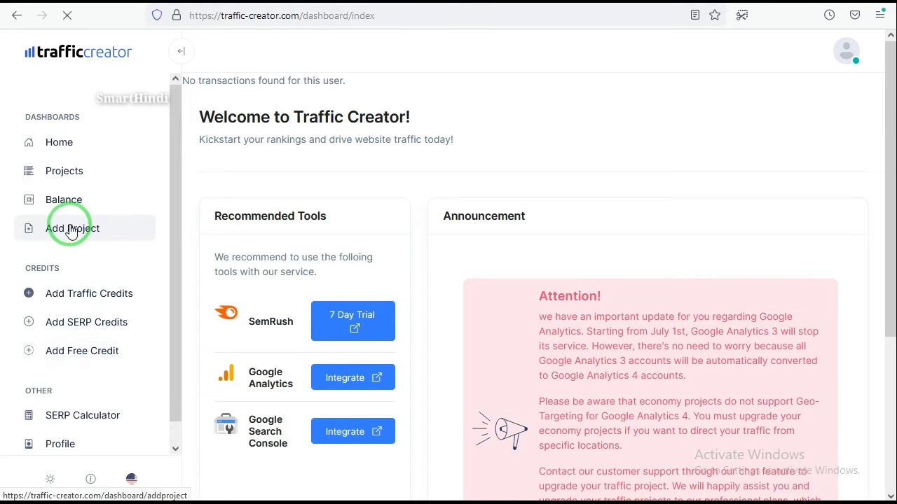
pyautogui.scroll(-1, 112, 213)
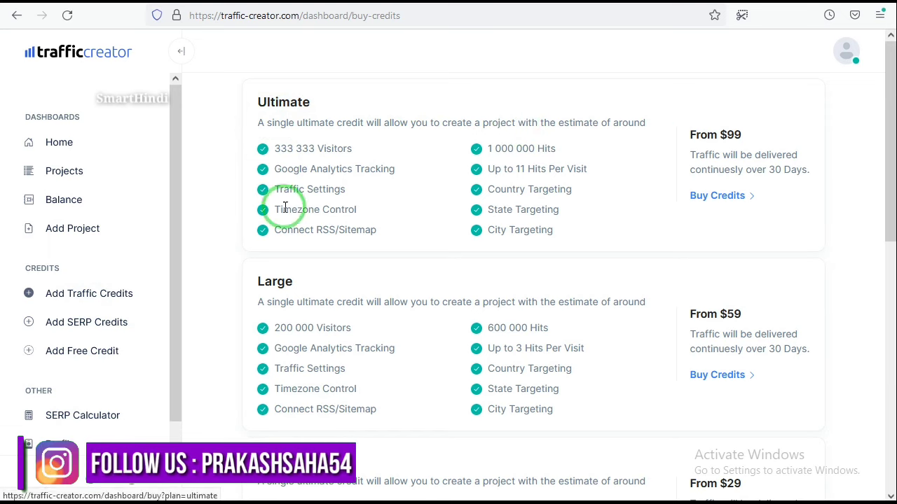
pyautogui.scroll(-2, 436, 225)
pyautogui.scroll(-3, 701, 270)
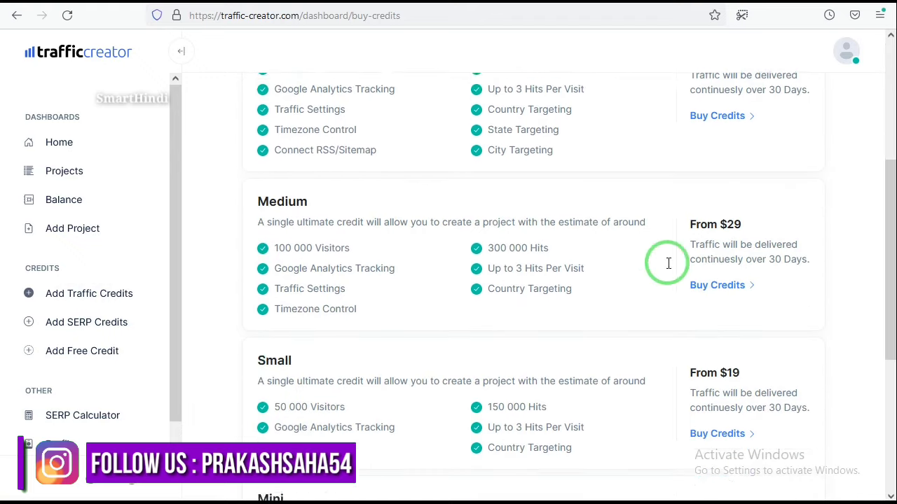
pyautogui.scroll(-2, 291, 252)
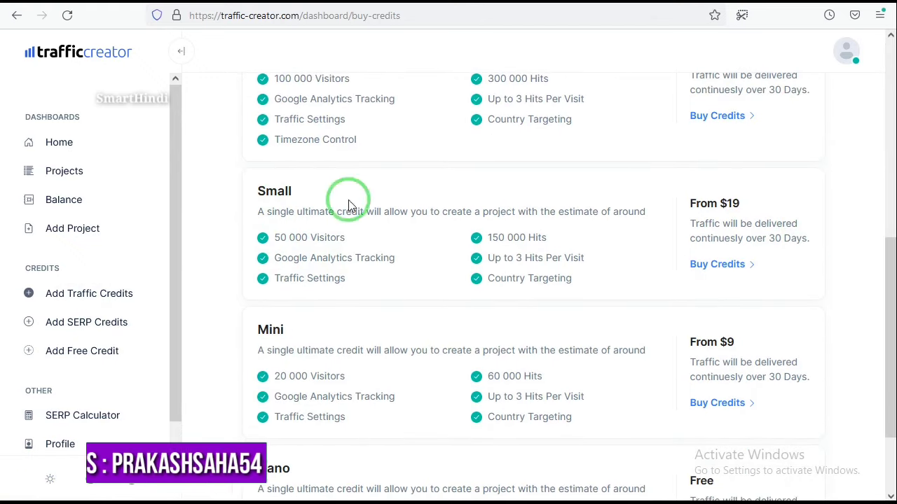
pyautogui.scroll(-3, 683, 270)
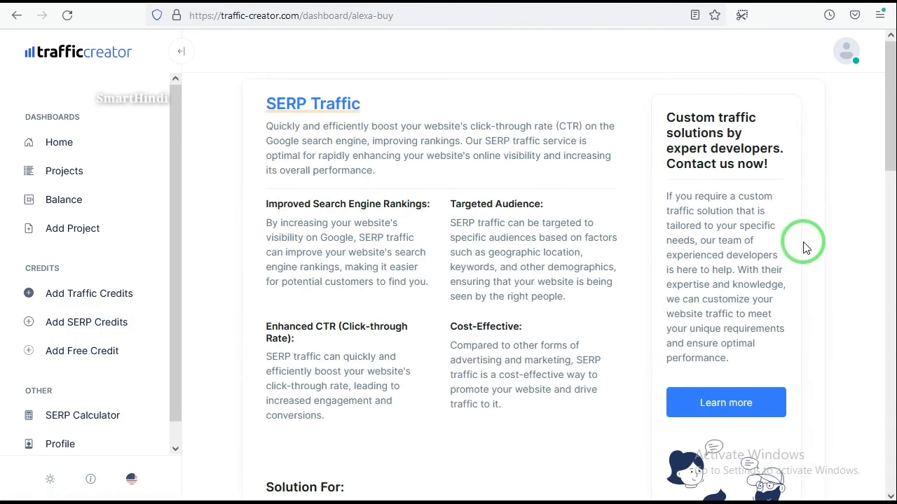
# Step: Examine the SERP credits page, including its benefits, supported solutions and the Search Console Traffic packages with their prices
pyautogui.scroll(-4, 805, 242)
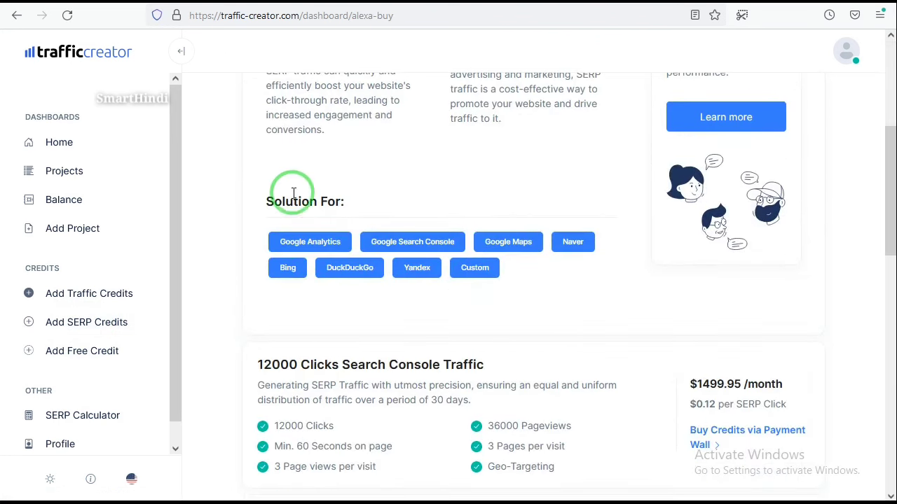
pyautogui.scroll(-3, 622, 317)
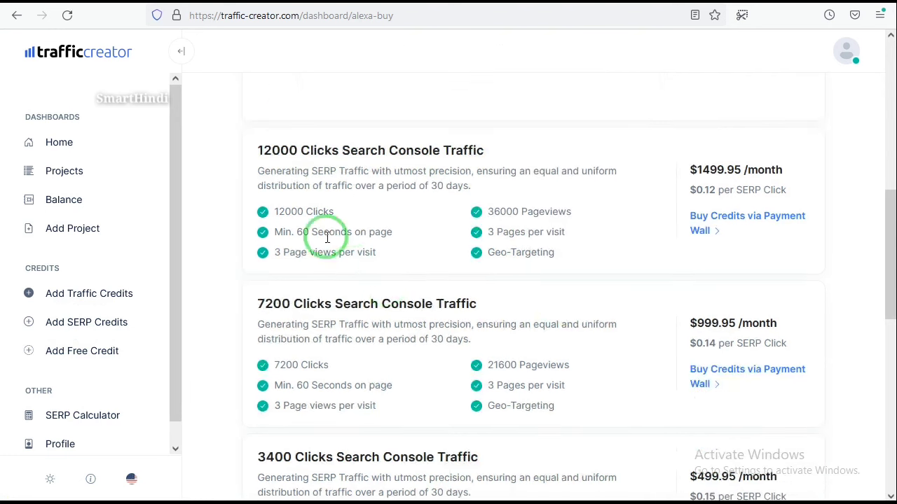
pyautogui.scroll(-8, 340, 321)
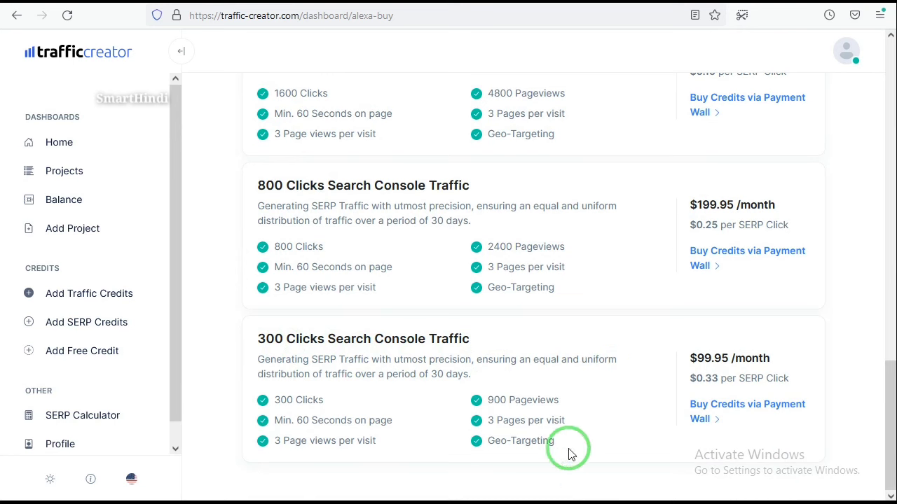
pyautogui.scroll(6, 666, 303)
pyautogui.scroll(6, 666, 303)
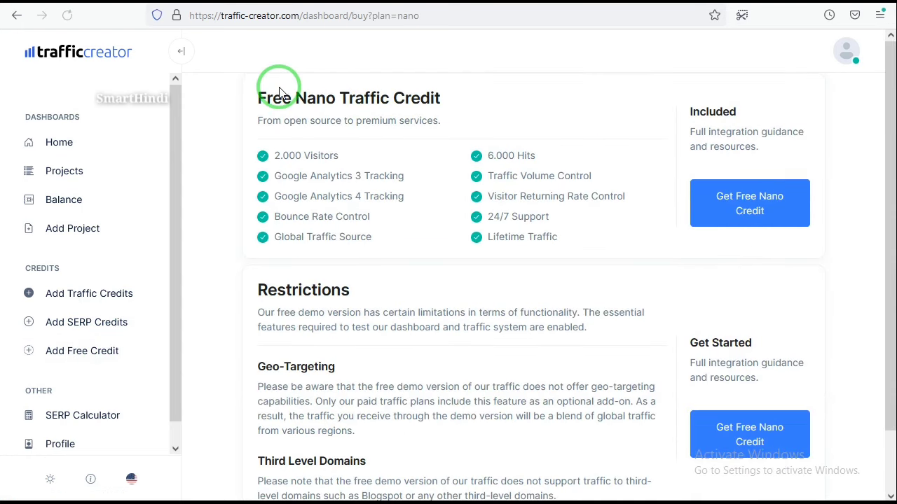
# Step: Review the visitors, hits and features of the Free Nano Traffic Credit offer and get the free Nano credit
pyautogui.moveTo(257, 97); pyautogui.dragTo(454, 94)
pyautogui.click(441, 95)
pyautogui.moveTo(274, 157); pyautogui.dragTo(360, 151)
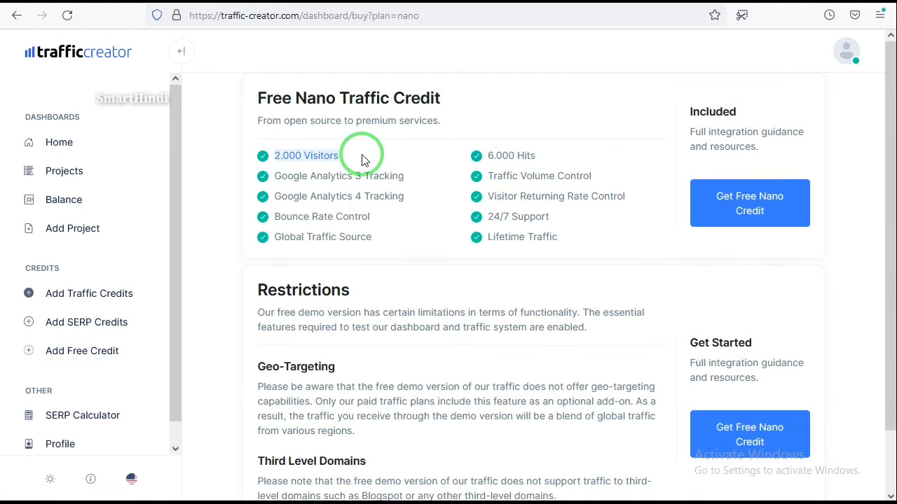
pyautogui.click(285, 176)
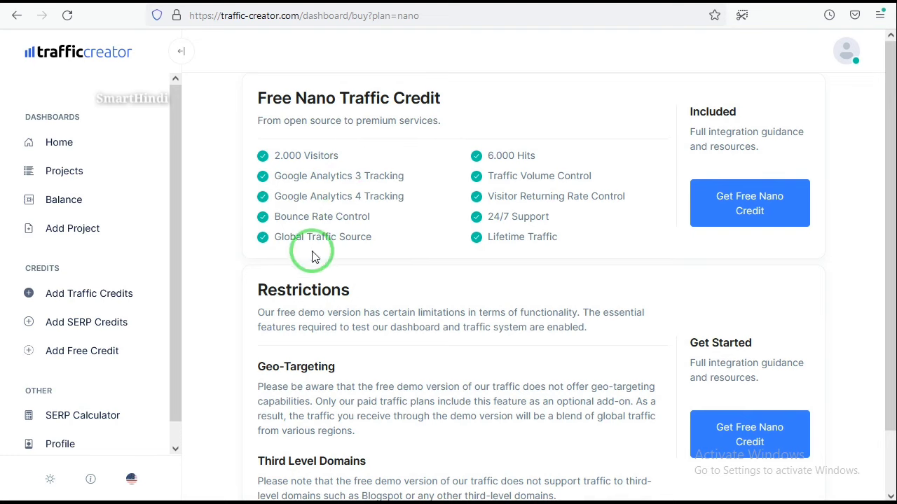
pyautogui.tripleClick(520, 157)
pyautogui.click(517, 181)
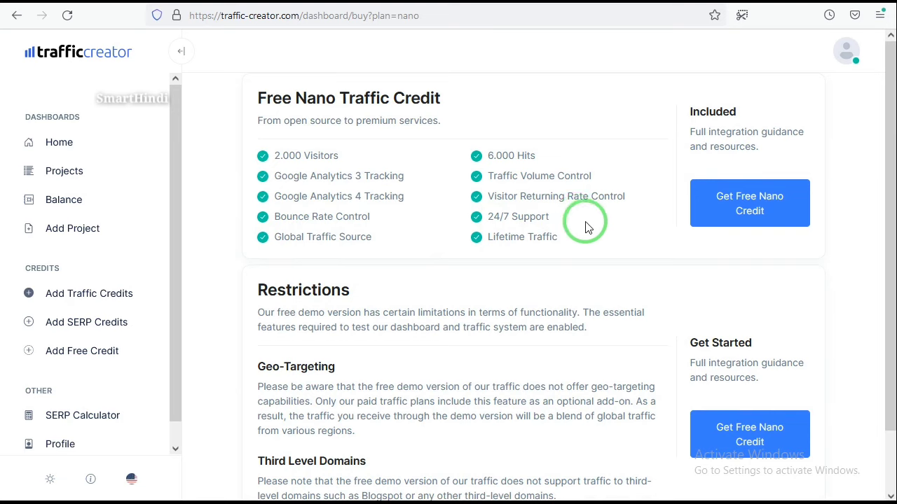
pyautogui.click(736, 220)
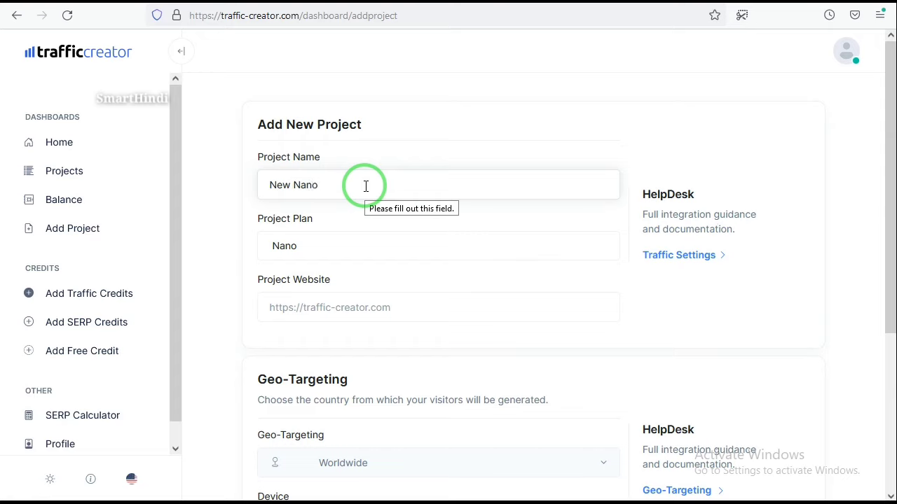
pyautogui.click(337, 252)
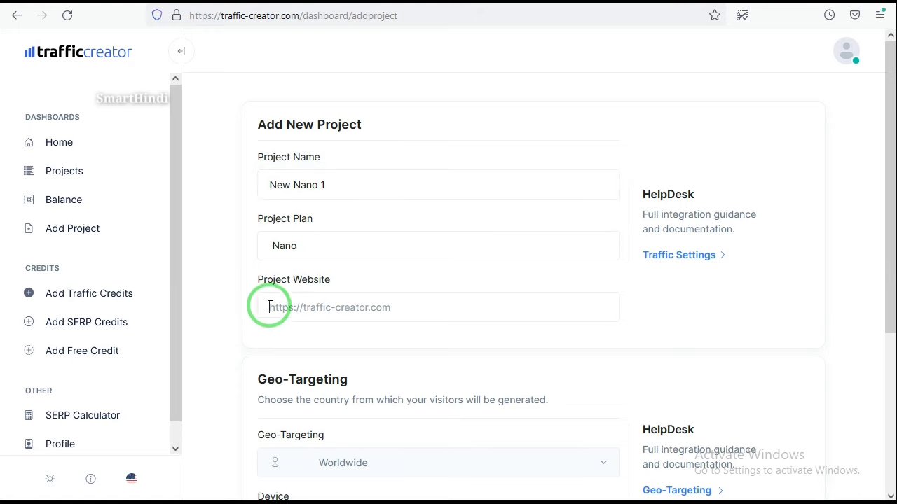
pyautogui.click(318, 307)
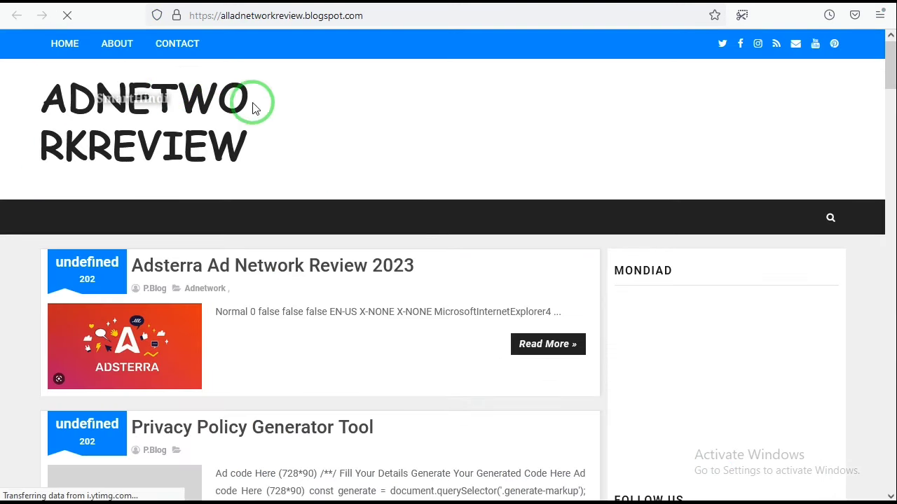
pyautogui.scroll(-6, 327, 178)
pyautogui.scroll(6, 306, 226)
pyautogui.moveTo(363, 15); pyautogui.dragTo(221, 15)
pyautogui.rightClick(223, 15)
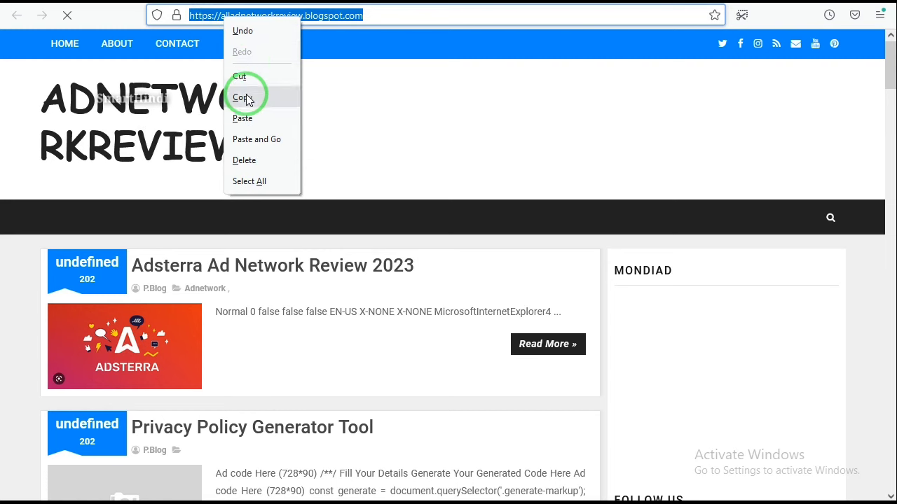
pyautogui.click(242, 96)
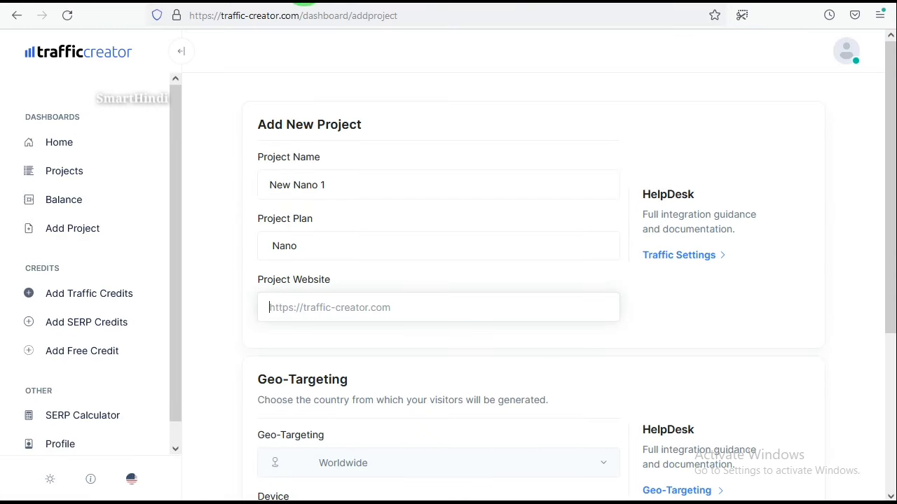
pyautogui.click(352, 309)
pyautogui.hotkey('ctrl', 'v')
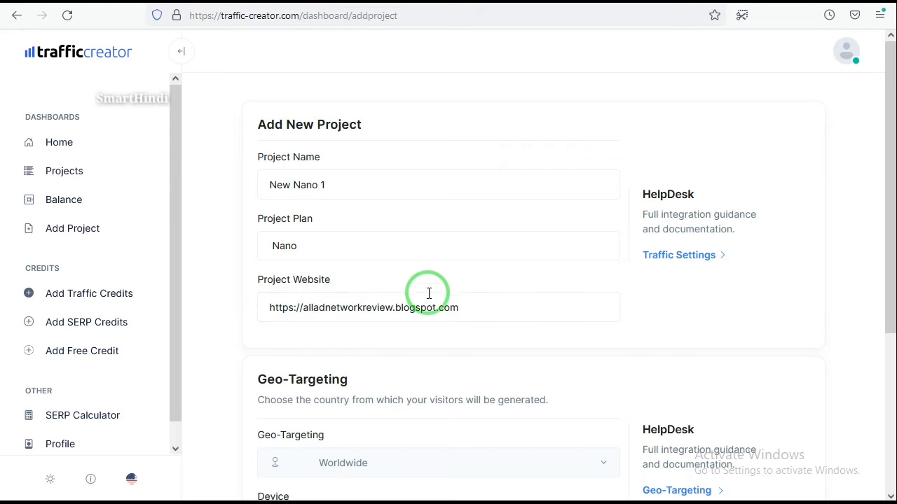
# Step: Check the device options, keep Realistic Behaviour (Mobile + Desktop) with Worldwide geo-targeting, and add the project
pyautogui.scroll(-3, 420, 290)
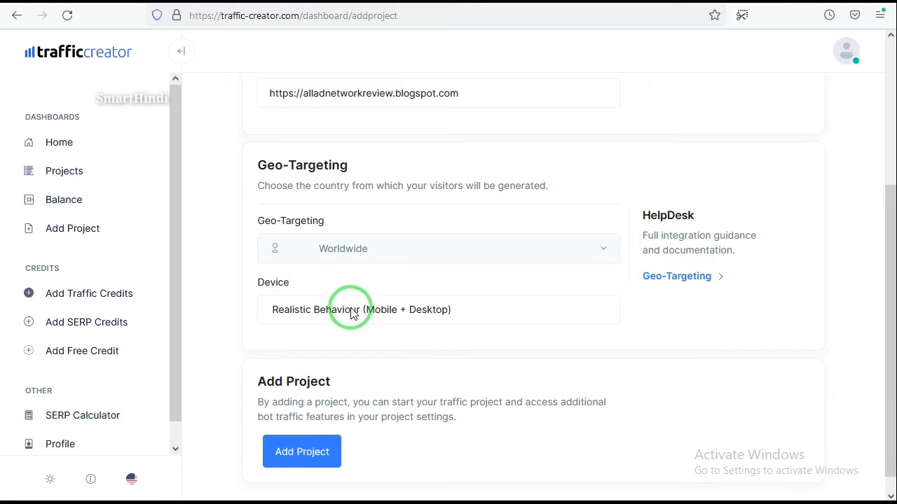
pyautogui.scroll(-1, 375, 293)
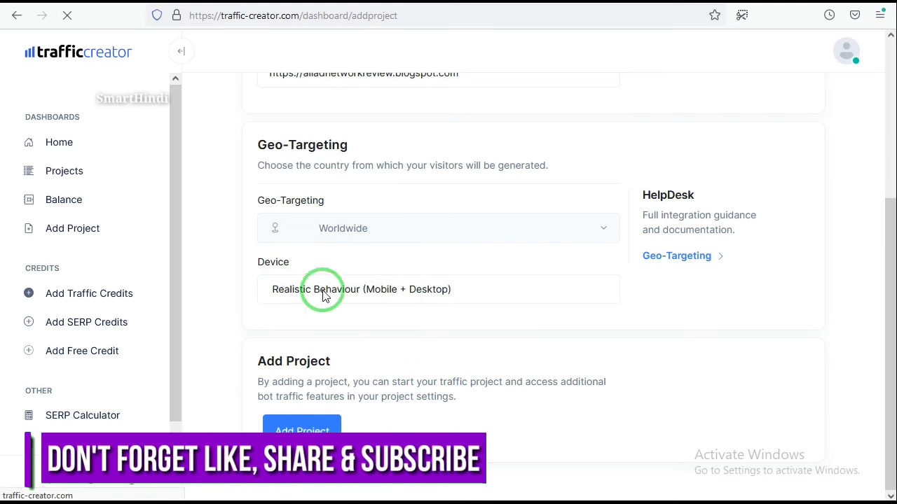
pyautogui.click(510, 296)
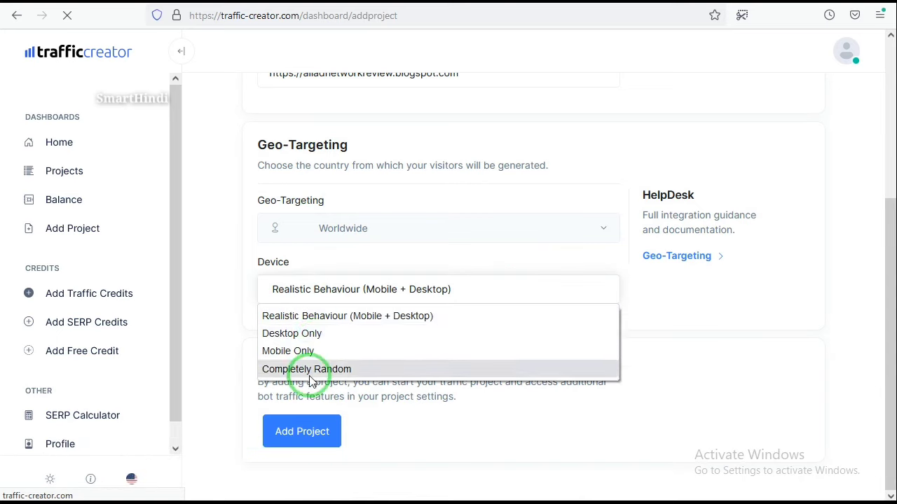
pyautogui.click(664, 357)
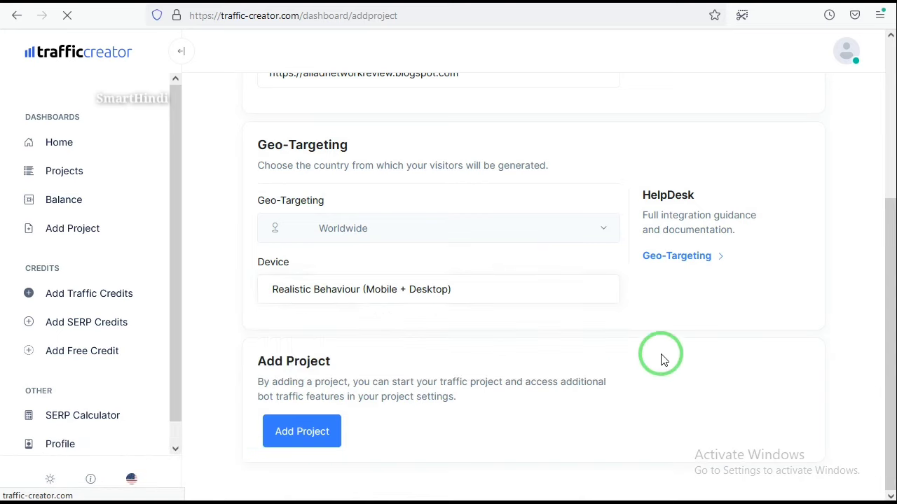
pyautogui.click(280, 441)
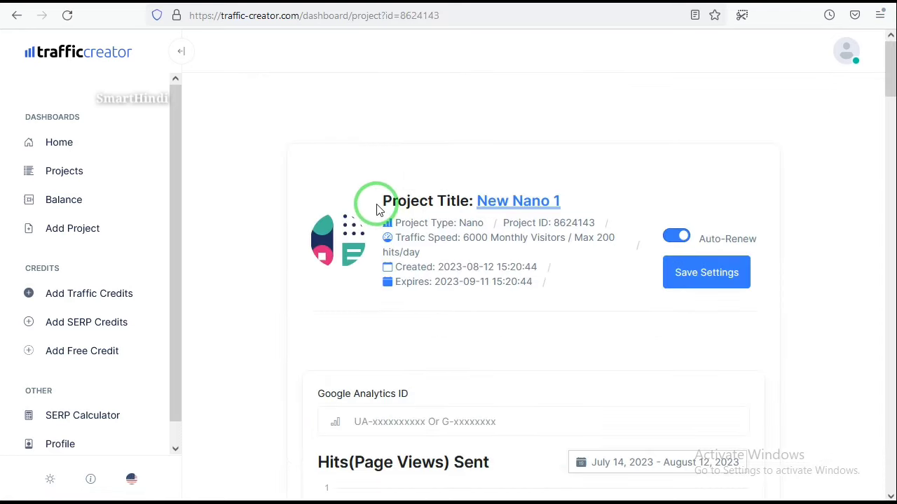
# Step: Examine the New Nano 1 project's title, type, traffic speed, daily hit limit, and creation and expiry dates
pyautogui.moveTo(377, 210); pyautogui.dragTo(602, 202)
pyautogui.click(482, 202)
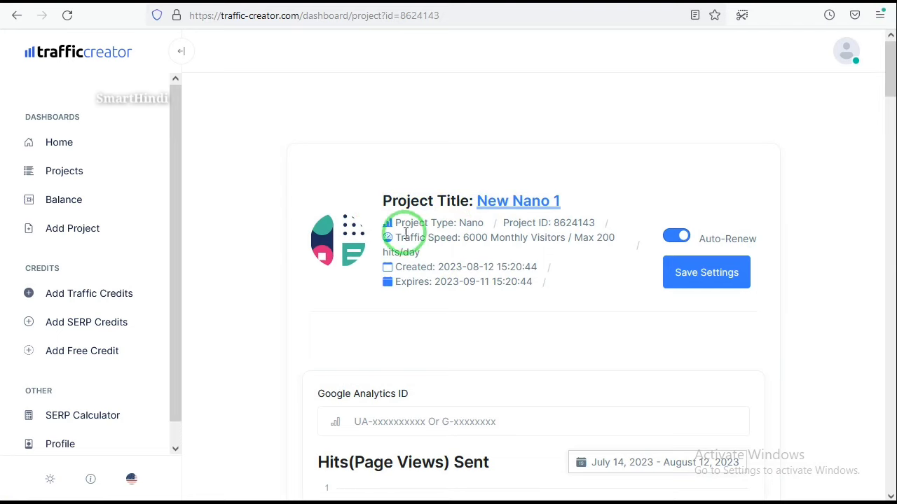
pyautogui.moveTo(401, 222); pyautogui.dragTo(591, 228)
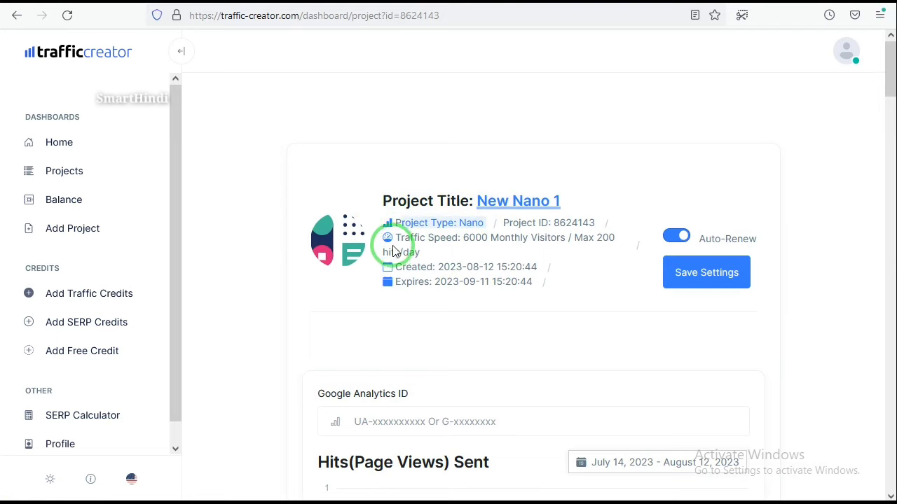
pyautogui.moveTo(400, 242); pyautogui.dragTo(450, 240)
pyautogui.click(532, 252)
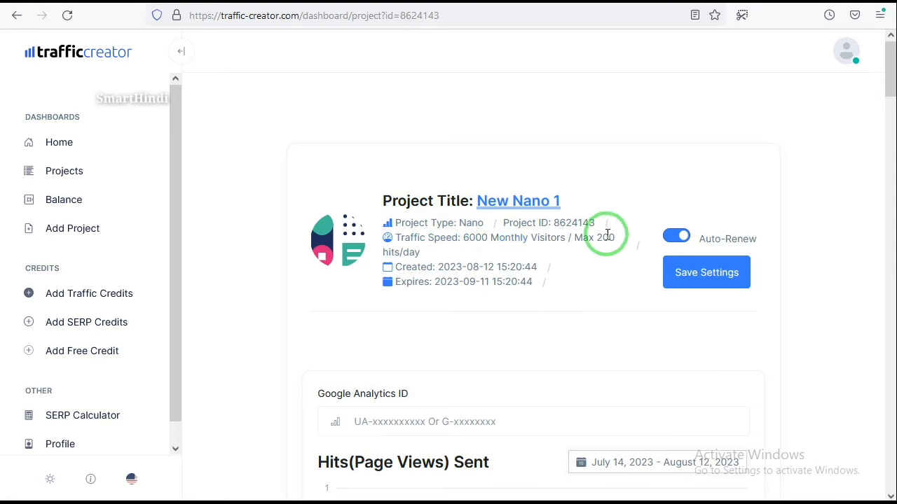
pyautogui.moveTo(607, 237); pyautogui.dragTo(596, 237)
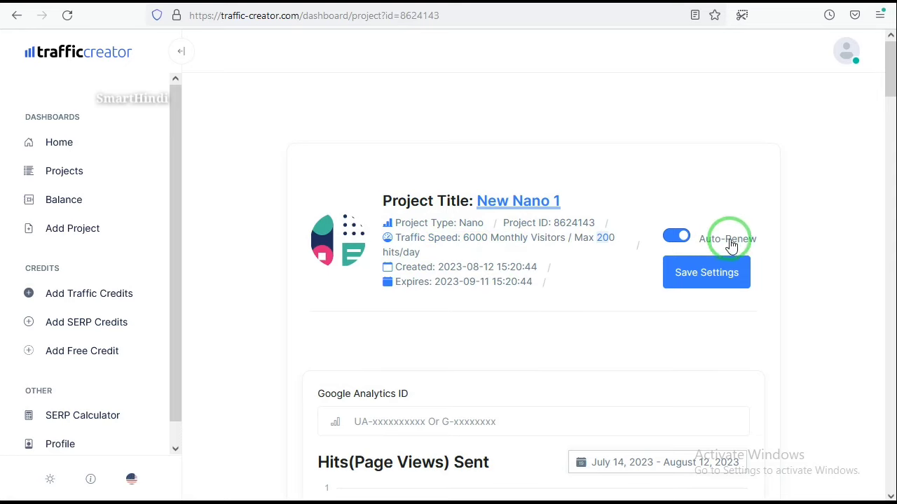
pyautogui.click(405, 267)
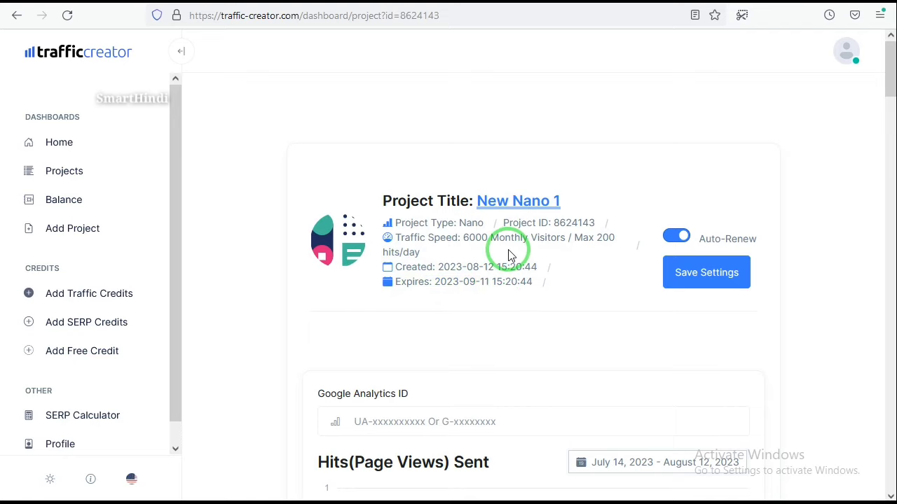
pyautogui.scroll(-2, 509, 255)
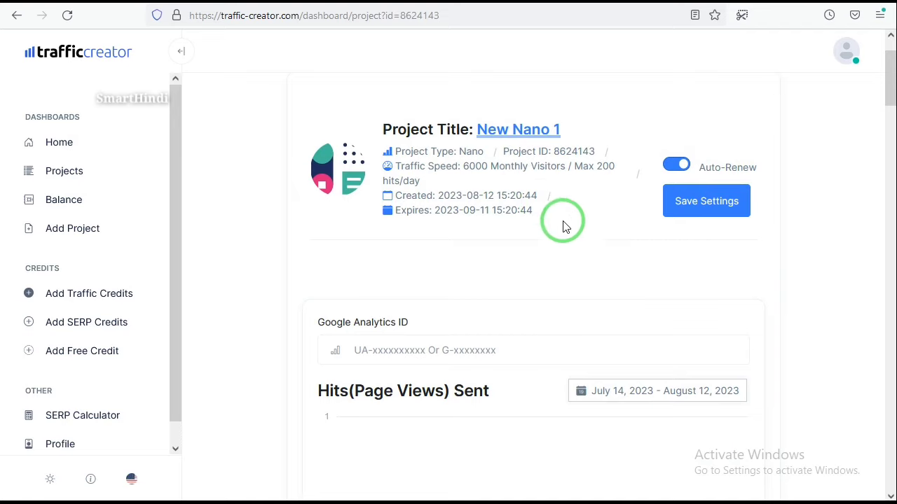
# Step: Set the visitor returning rate to 5% in the project's basic settings
pyautogui.scroll(-2, 571, 223)
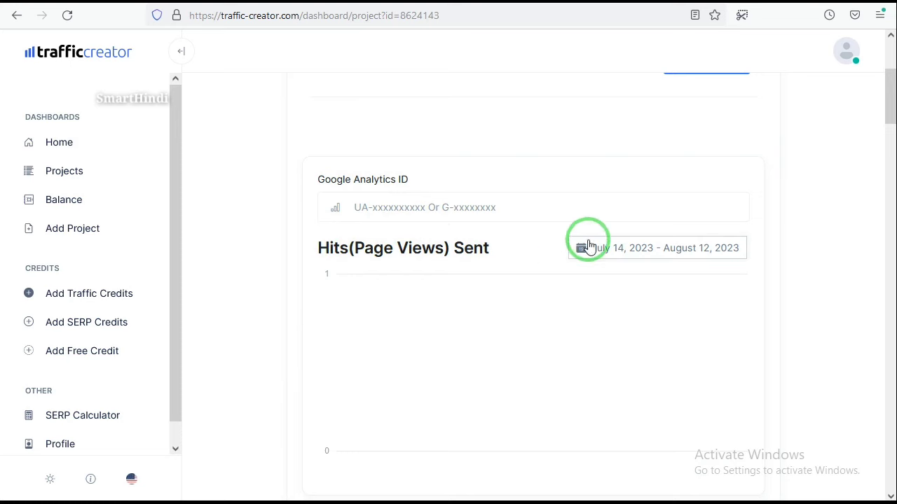
pyautogui.scroll(-5, 541, 197)
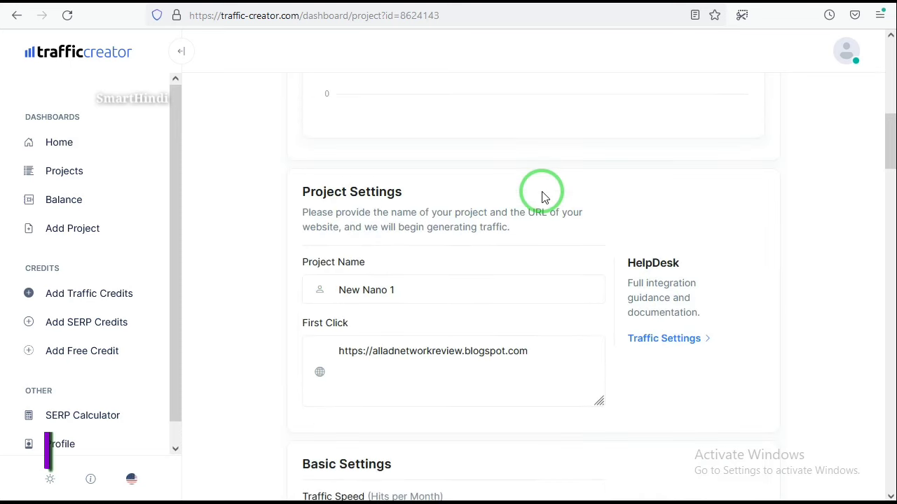
pyautogui.scroll(-2, 451, 212)
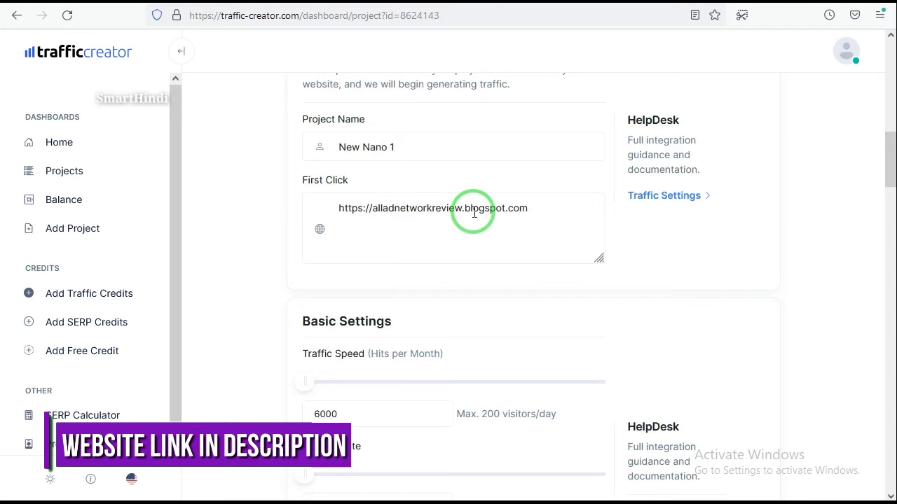
pyautogui.scroll(-1, 340, 172)
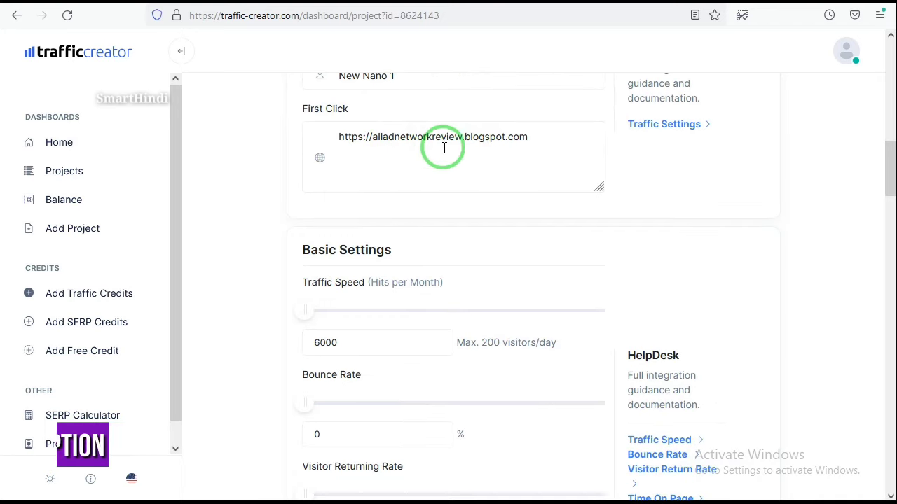
pyautogui.scroll(-2, 477, 220)
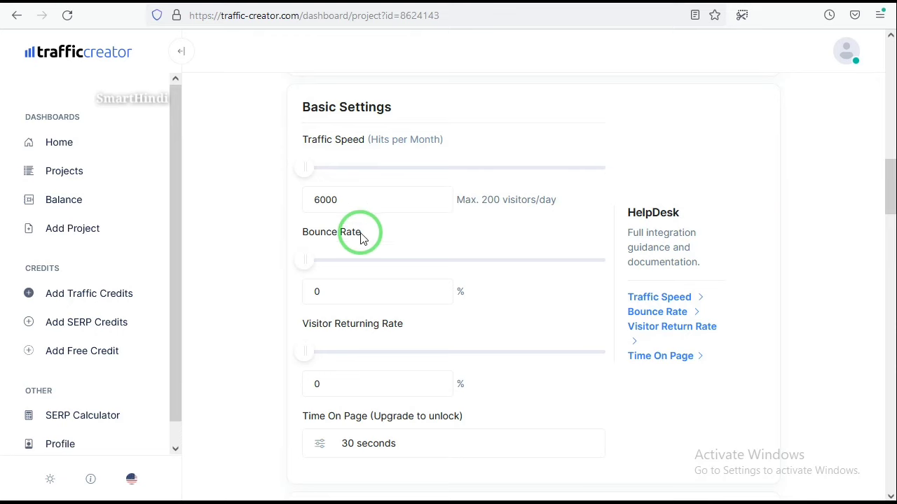
pyautogui.scroll(-1, 420, 245)
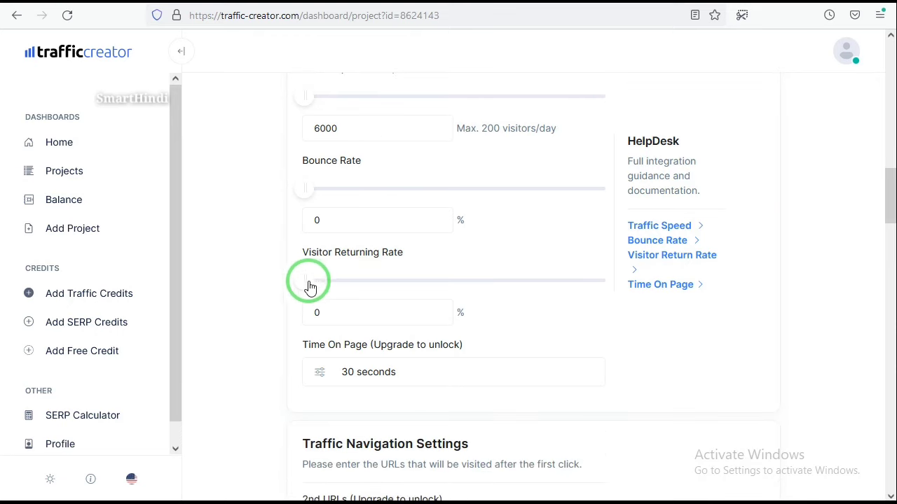
pyautogui.moveTo(317, 287); pyautogui.dragTo(302, 285)
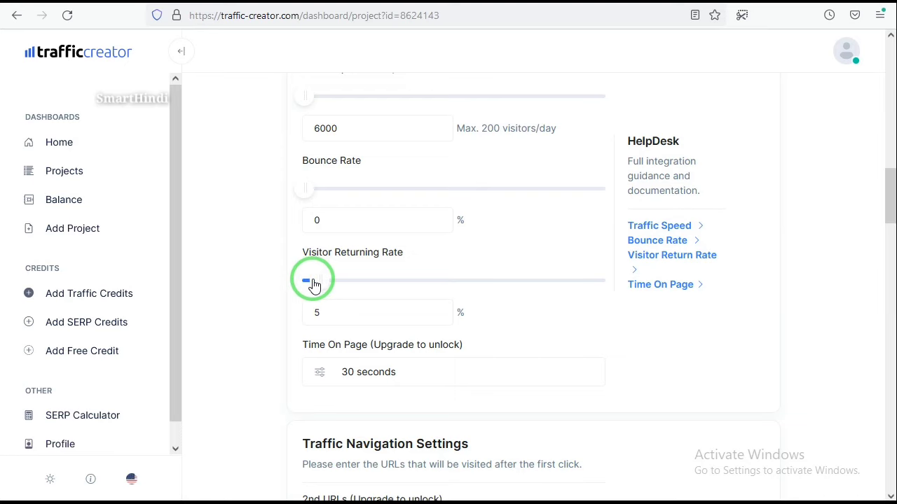
# Step: Examine the project's traffic navigation URLs, traffic type, geo-targeting and advanced settings, including the options that require an upgrade
pyautogui.scroll(-3, 452, 276)
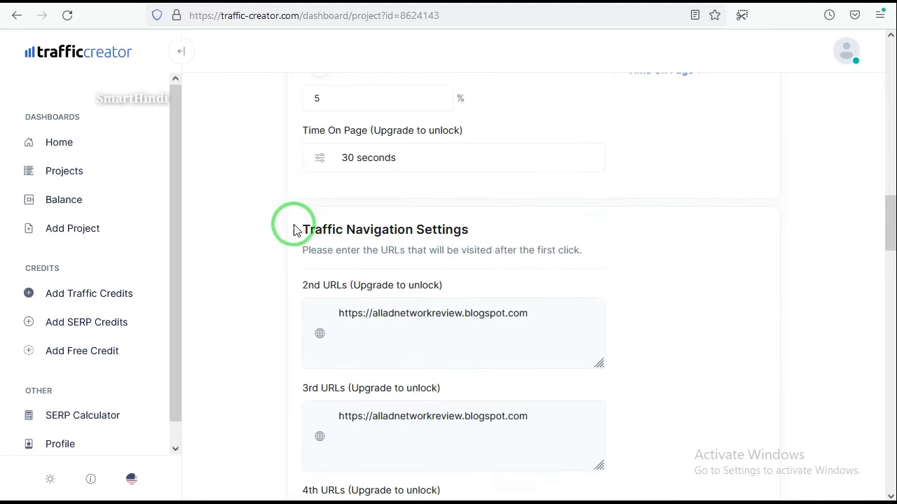
pyautogui.scroll(-2, 440, 246)
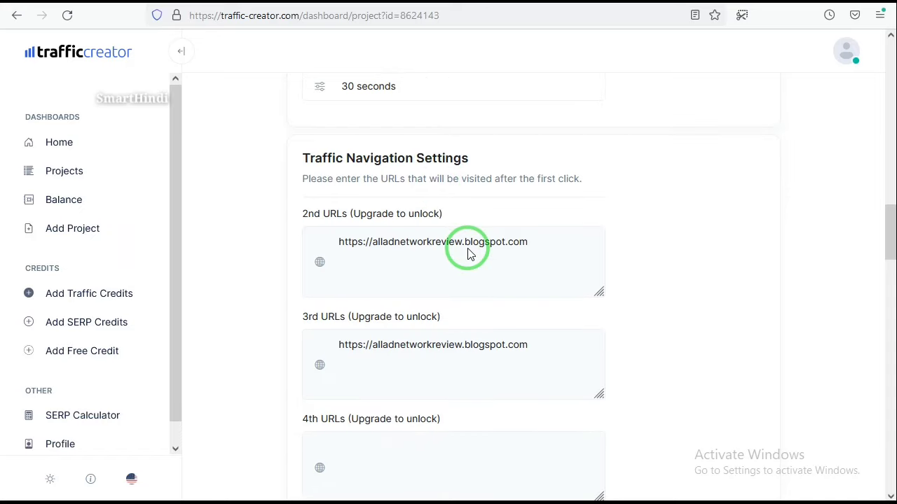
pyautogui.scroll(-2, 474, 278)
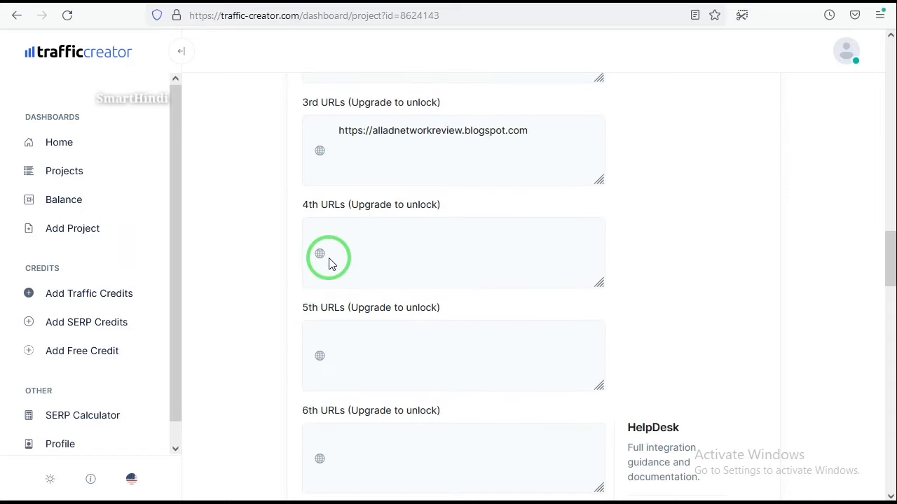
pyautogui.scroll(-8, 386, 303)
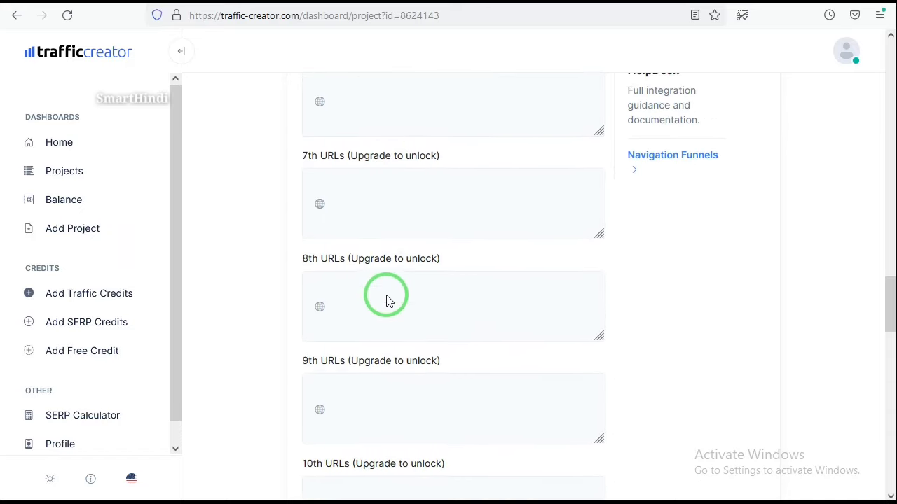
pyautogui.scroll(-4, 386, 297)
pyautogui.scroll(1, 428, 182)
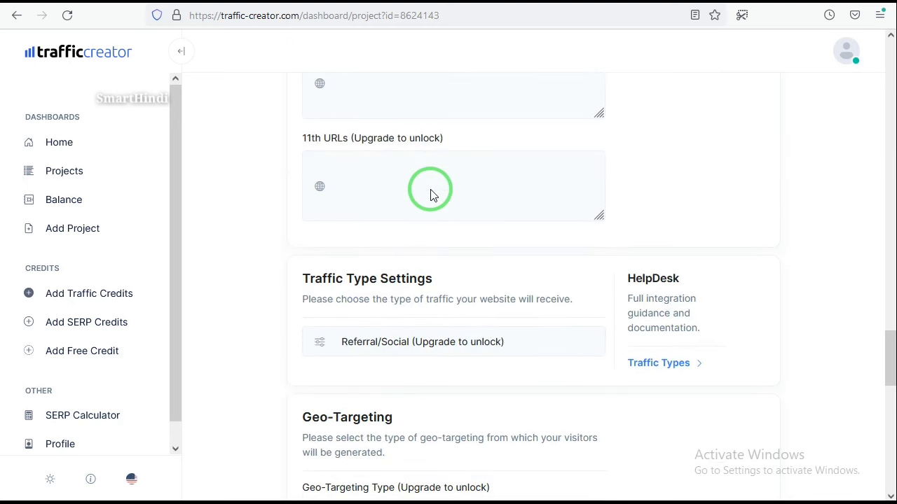
pyautogui.scroll(-1, 430, 192)
pyautogui.scroll(-1, 431, 194)
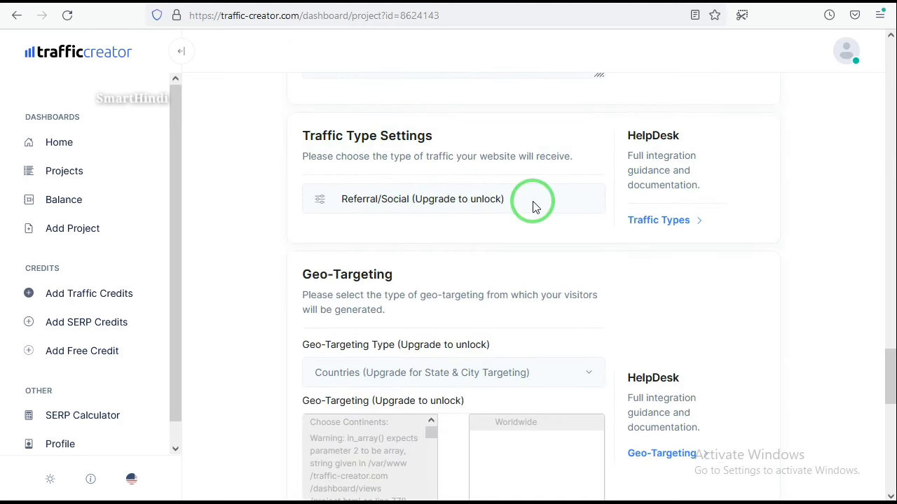
pyautogui.scroll(-2, 494, 180)
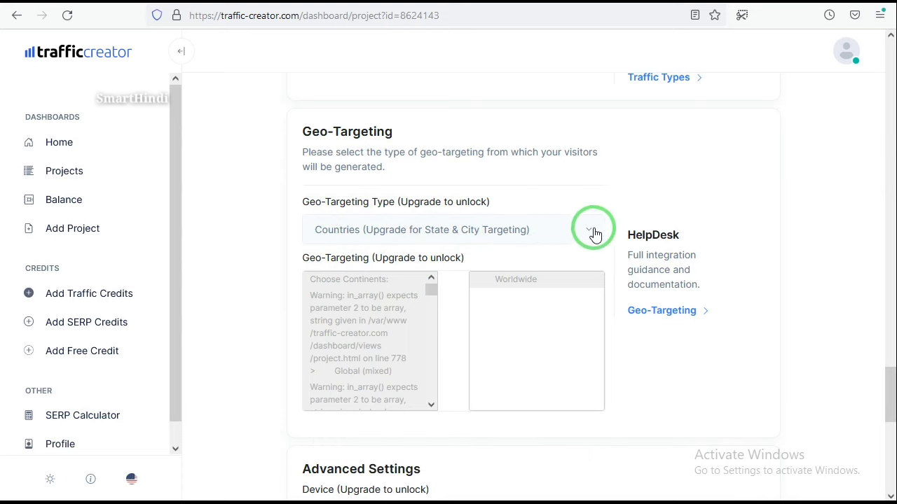
pyautogui.scroll(-3, 546, 194)
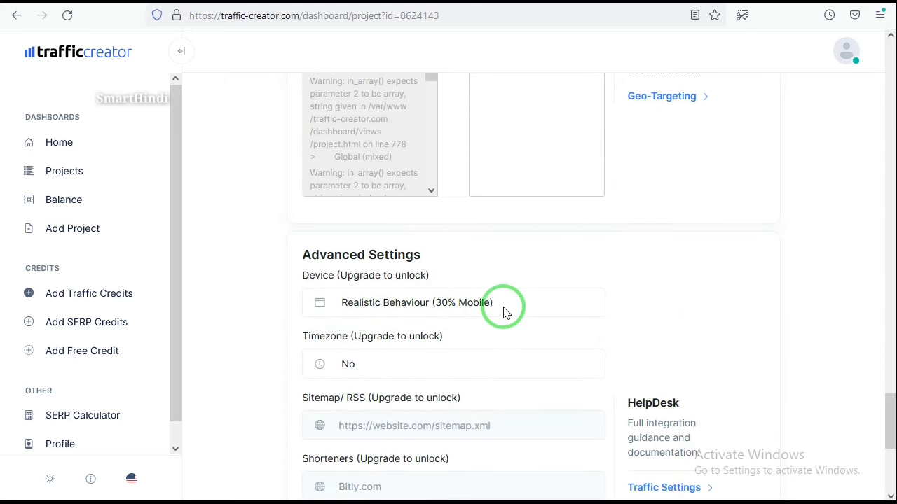
pyautogui.scroll(-2, 449, 266)
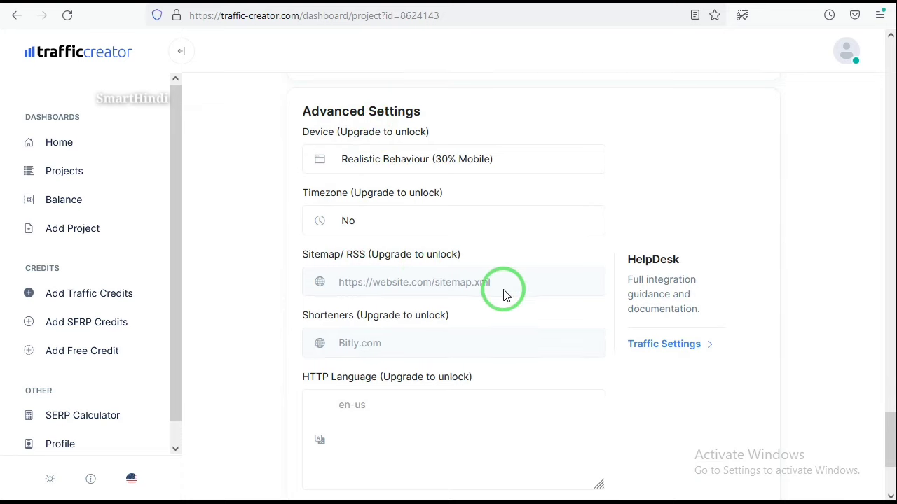
pyautogui.scroll(-2, 507, 294)
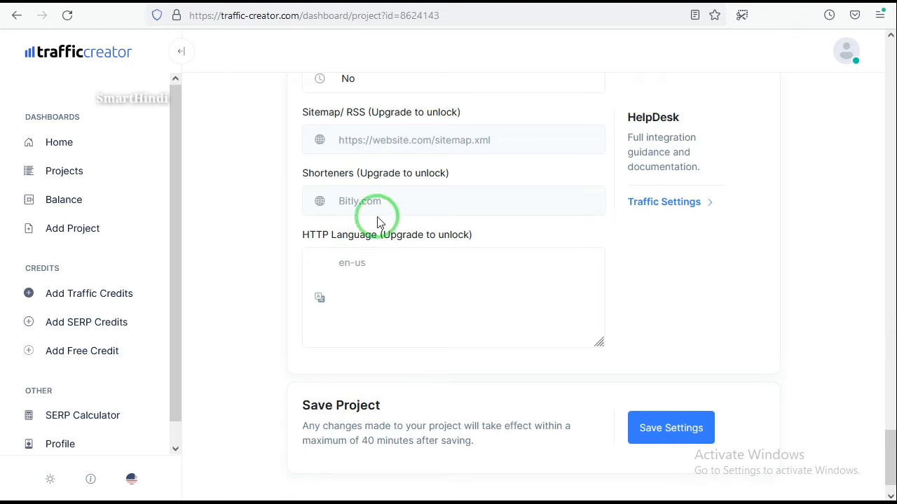
# Step: Save the New Nano 1 project settings and toggle the project's Auto-Renew option
pyautogui.scroll(-1, 569, 231)
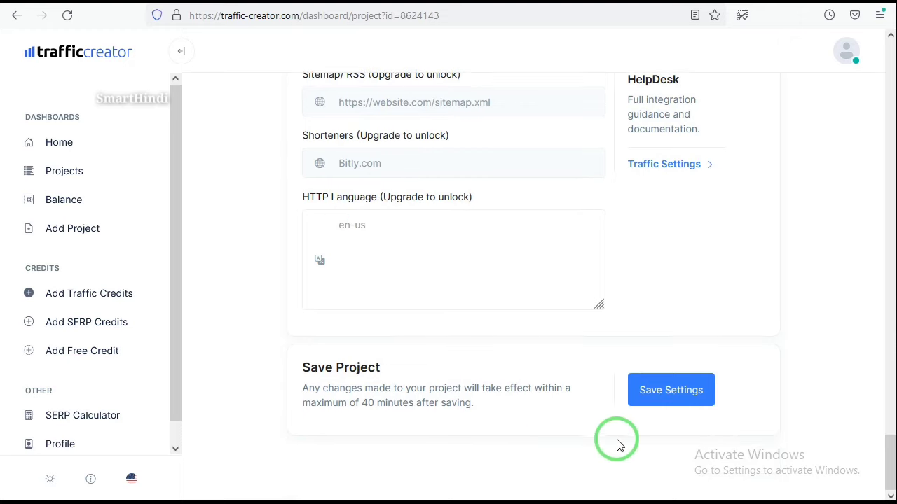
pyautogui.click(684, 395)
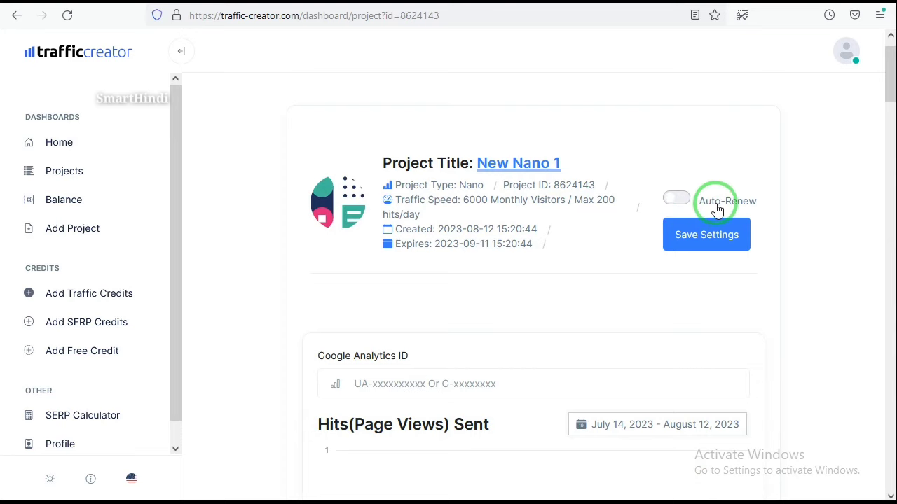
pyautogui.click(677, 200)
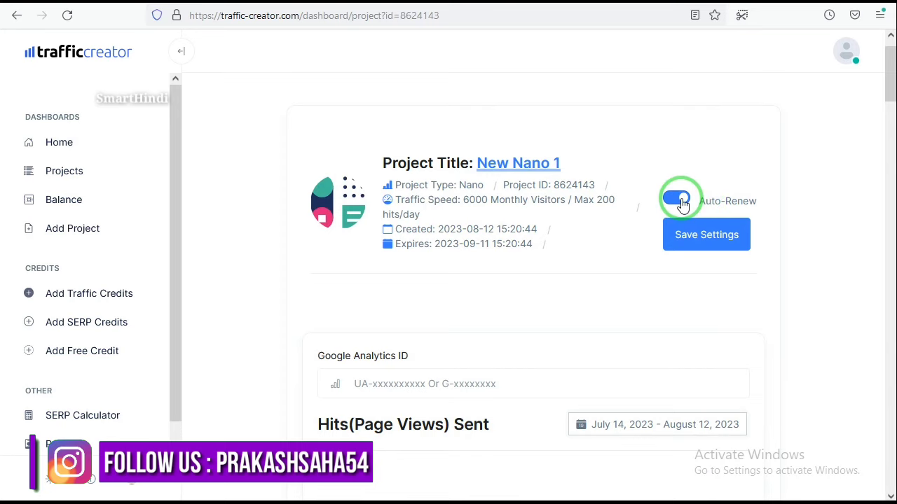
pyautogui.click(683, 203)
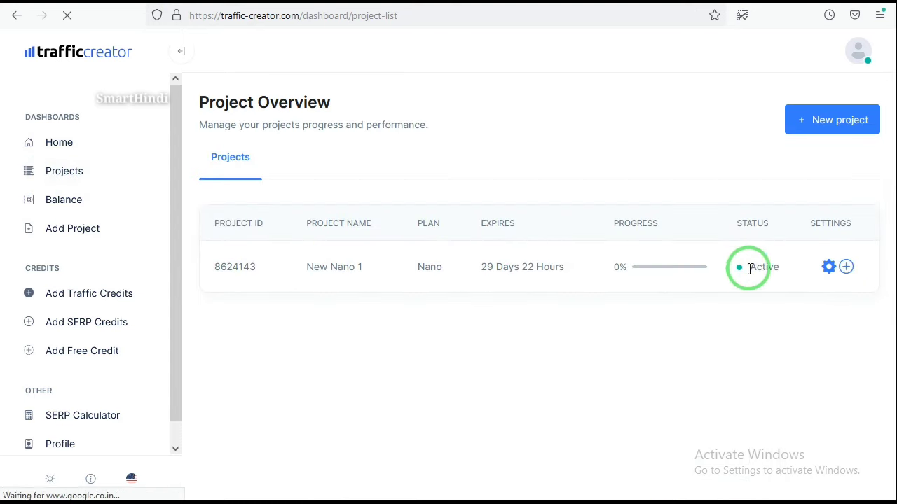
# Step: Check New Nano 1's status in the project overview and look through the geo-targeting choices on the new project form
pyautogui.moveTo(751, 267); pyautogui.dragTo(785, 269)
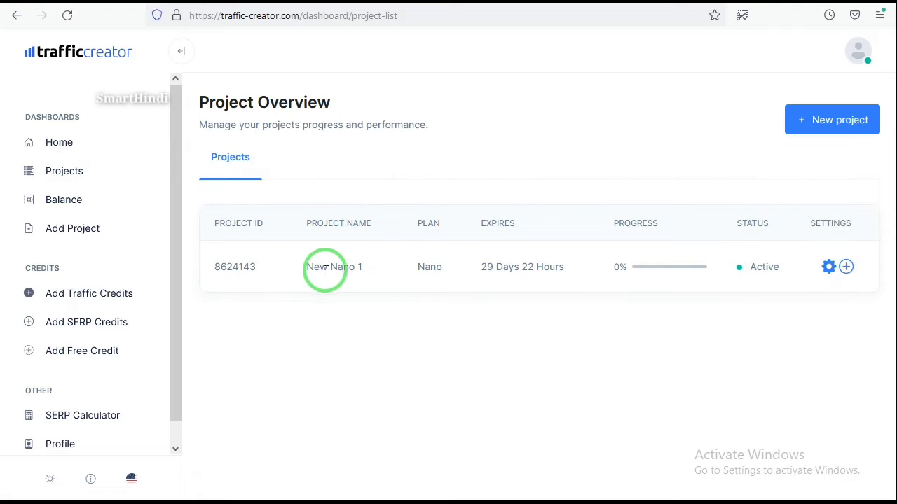
pyautogui.click(70, 234)
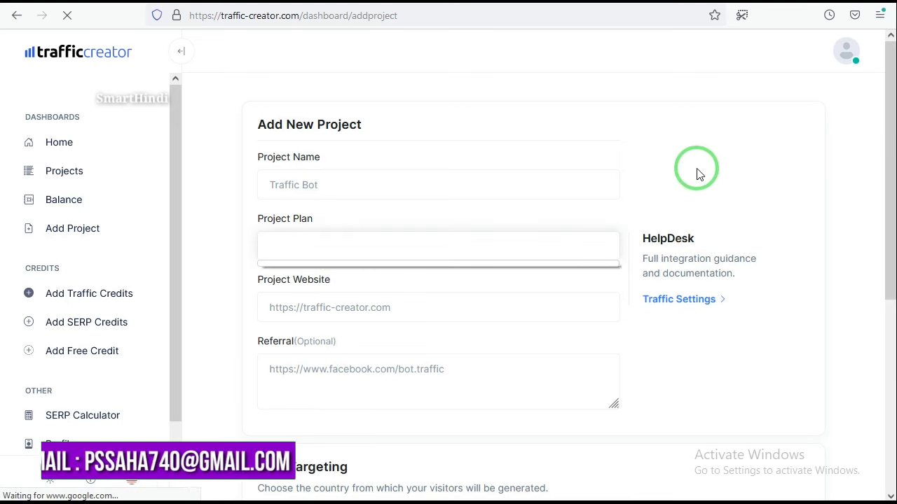
pyautogui.scroll(-5, 425, 257)
pyautogui.scroll(5, 425, 257)
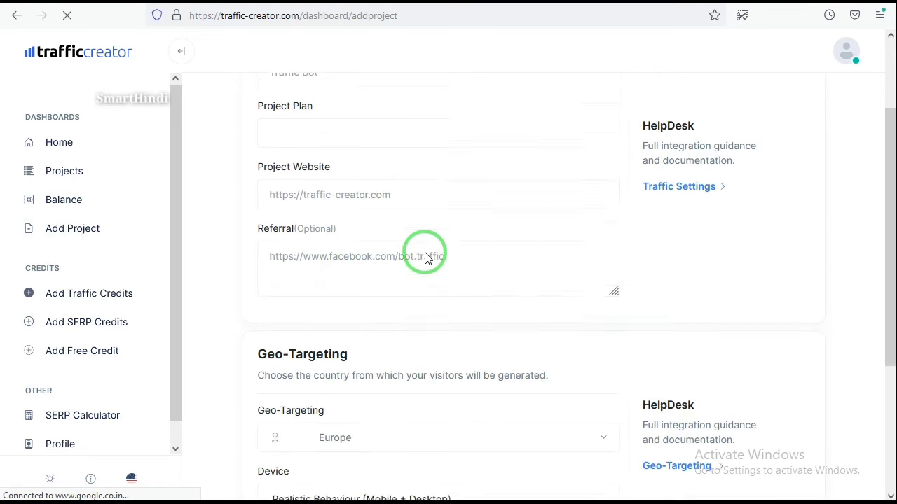
pyautogui.scroll(-5, 462, 258)
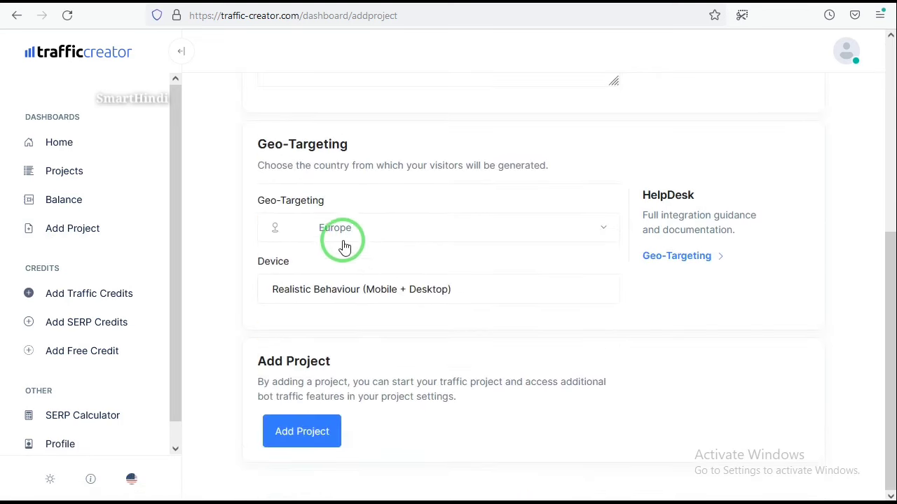
pyautogui.click(405, 233)
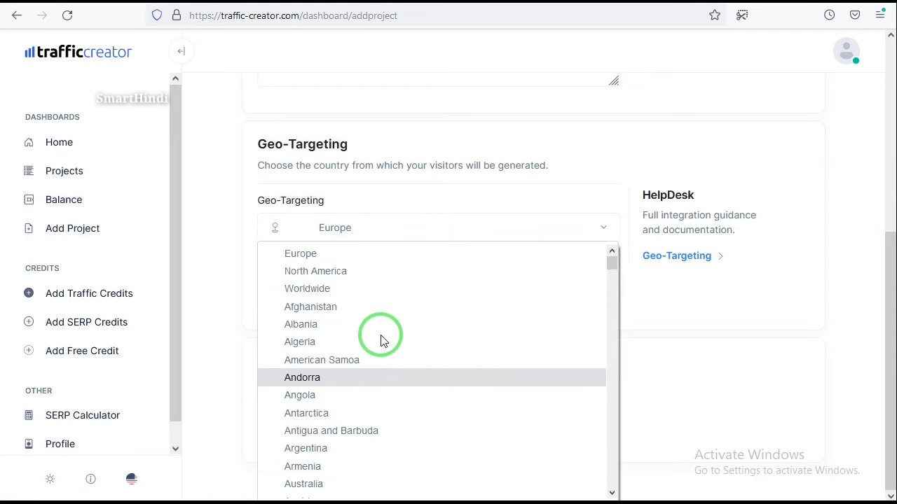
pyautogui.click(705, 364)
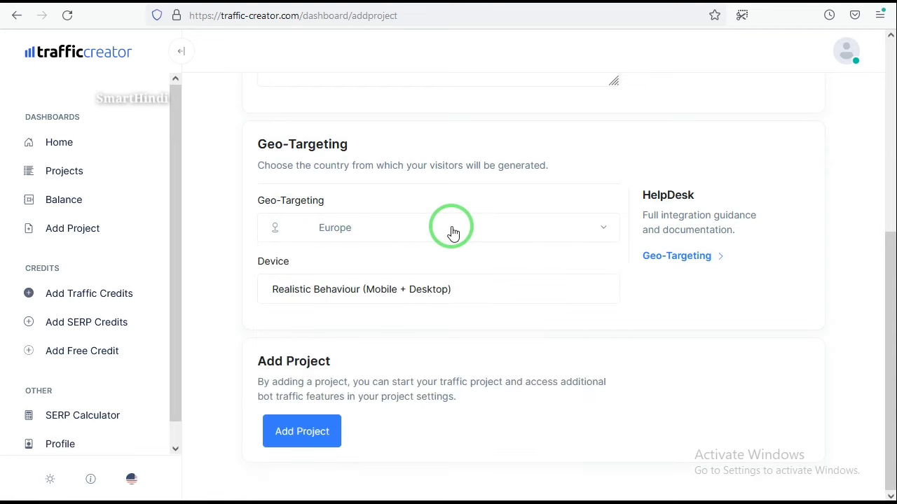
# Step: Review the Free Nano Traffic Credit offer with its restrictions and try to get another free Nano credit
pyautogui.scroll(2, 450, 228)
pyautogui.click(82, 357)
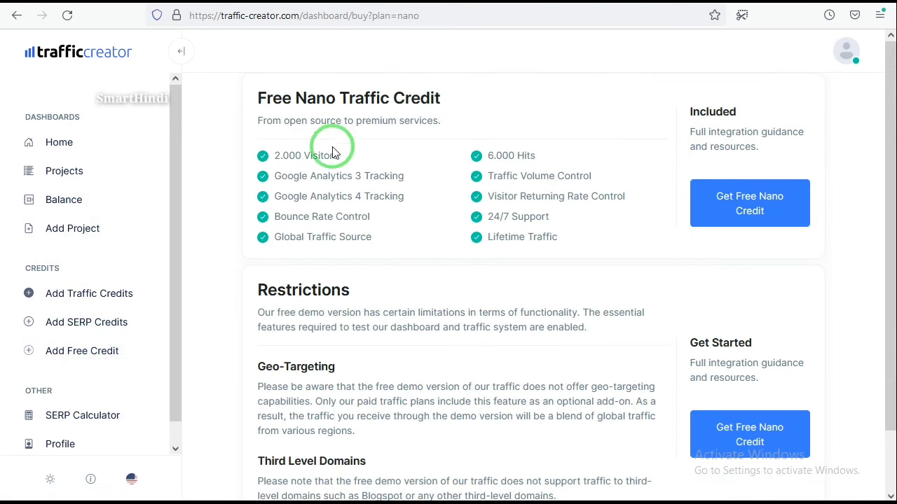
pyautogui.scroll(-2, 573, 194)
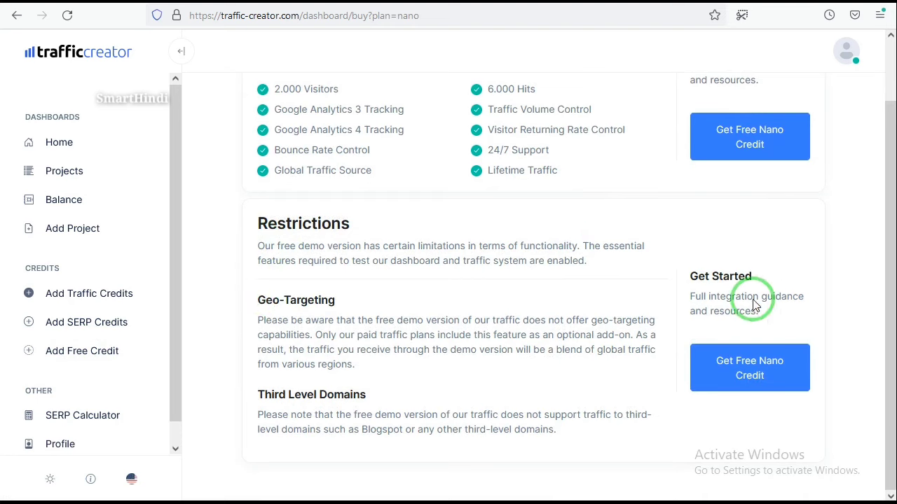
pyautogui.click(733, 365)
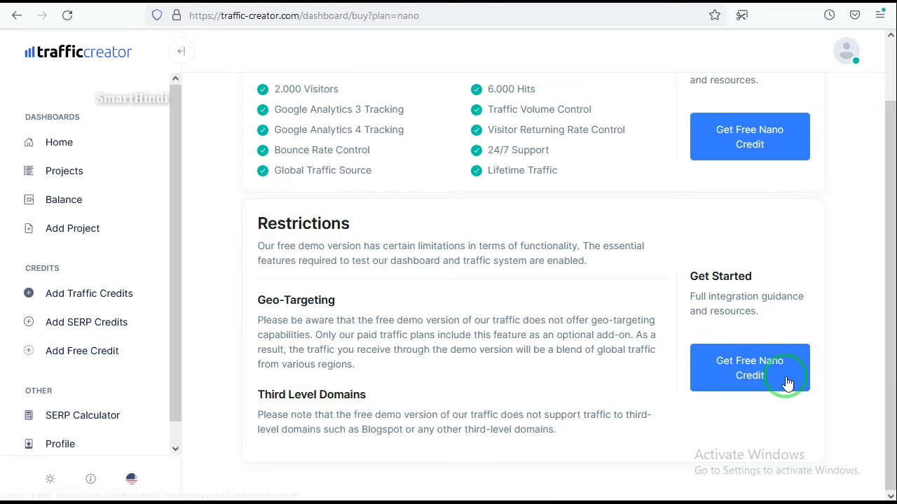
pyautogui.click(744, 376)
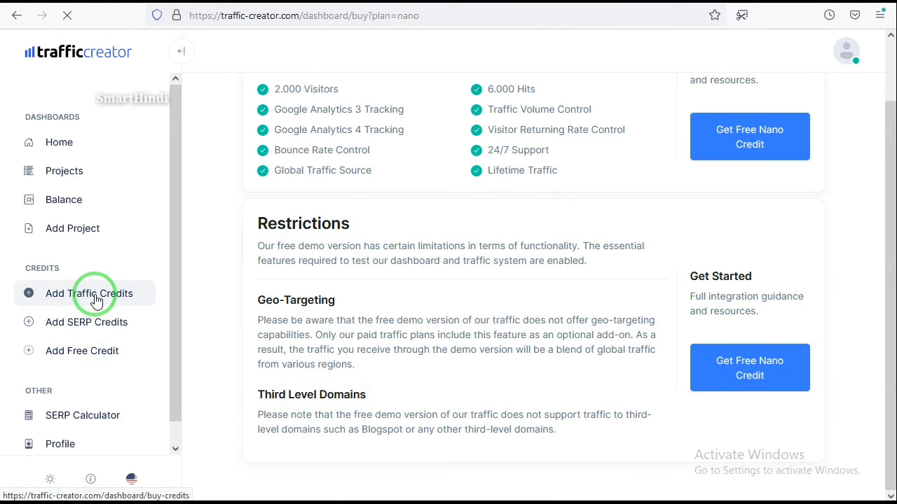
# Step: Compare the visitors, hits, features and prices of the traffic credit plans from Ultimate down to the free Nano plan
pyautogui.click(482, 165)
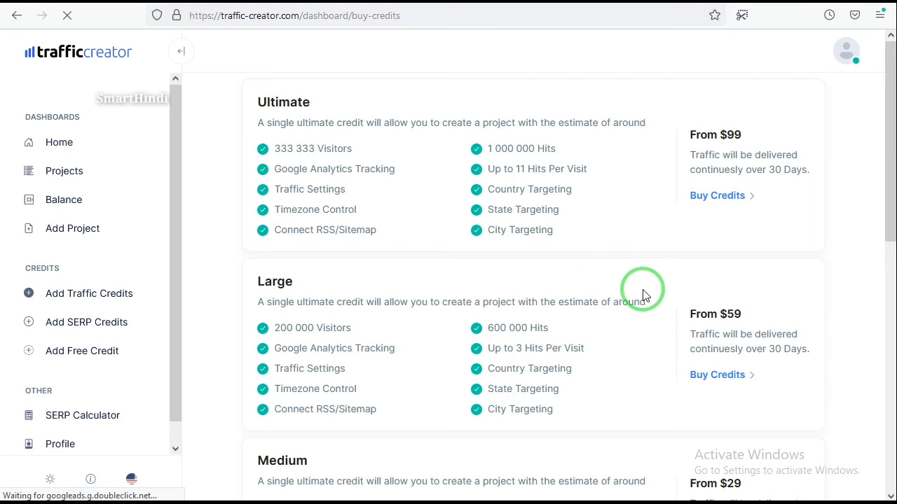
pyautogui.scroll(-1, 700, 326)
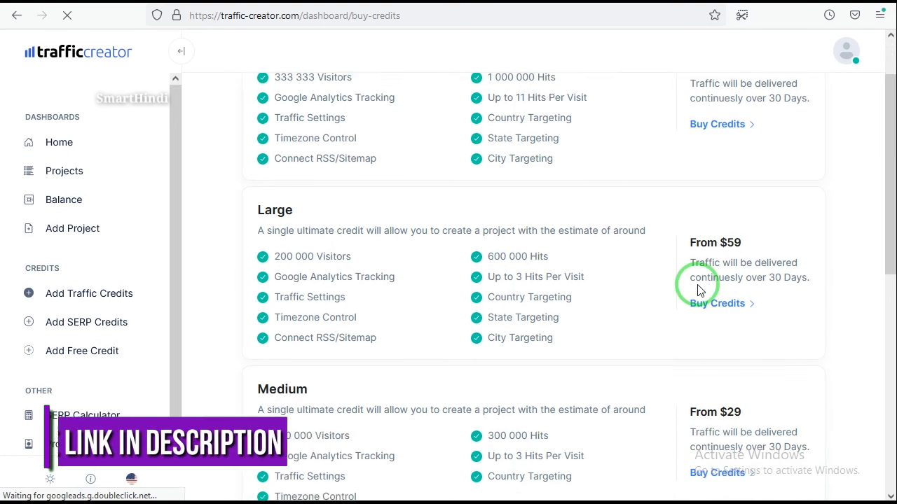
pyautogui.scroll(-7, 698, 290)
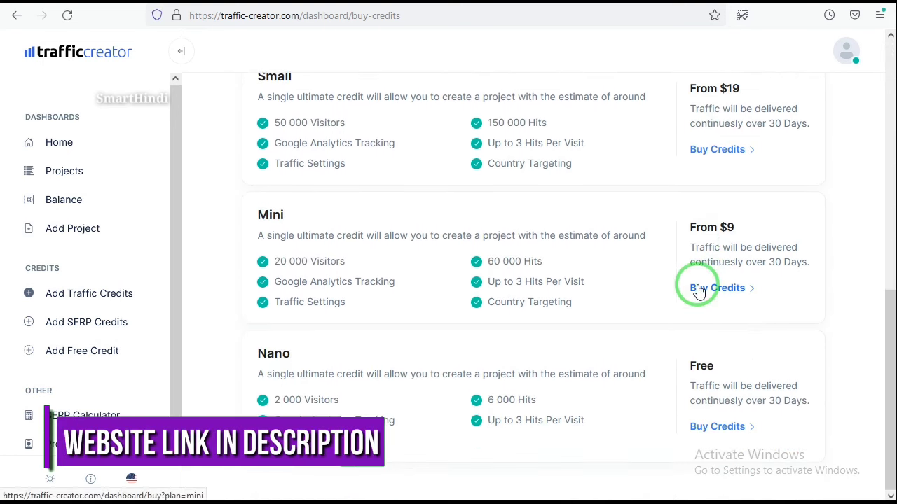
pyautogui.doubleClick(259, 356)
pyautogui.scroll(2, 666, 324)
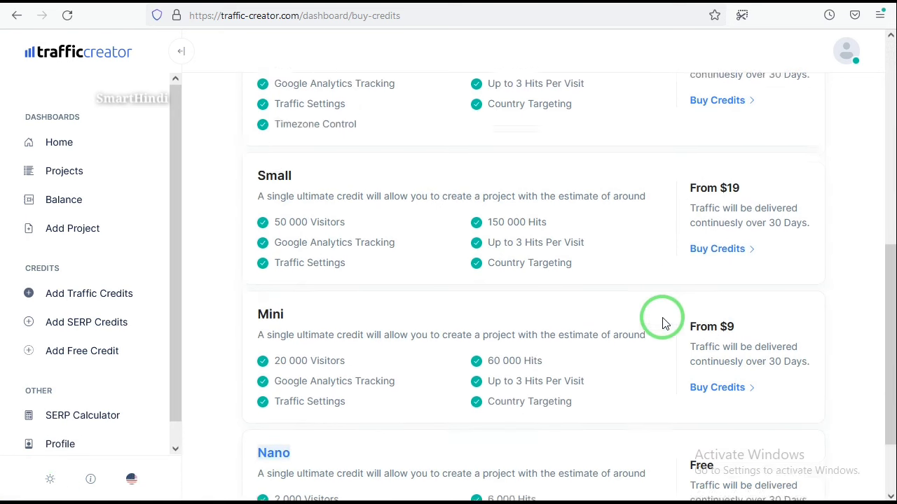
# Step: Compare the prices of the Large, Medium, Small and Mini traffic credit plans and check the Mini plan's visitor allowance
pyautogui.scroll(3, 701, 325)
pyautogui.scroll(2, 748, 318)
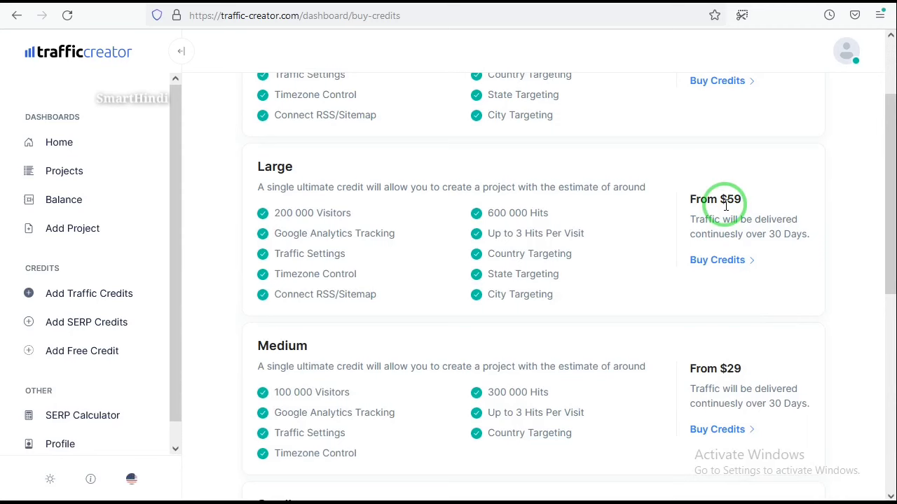
pyautogui.scroll(2, 725, 201)
pyautogui.scroll(-7, 721, 203)
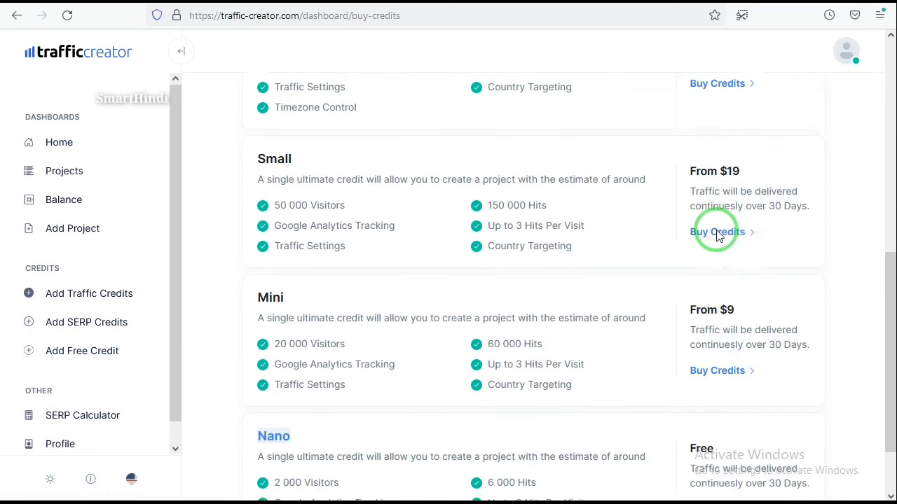
pyautogui.scroll(-1, 722, 266)
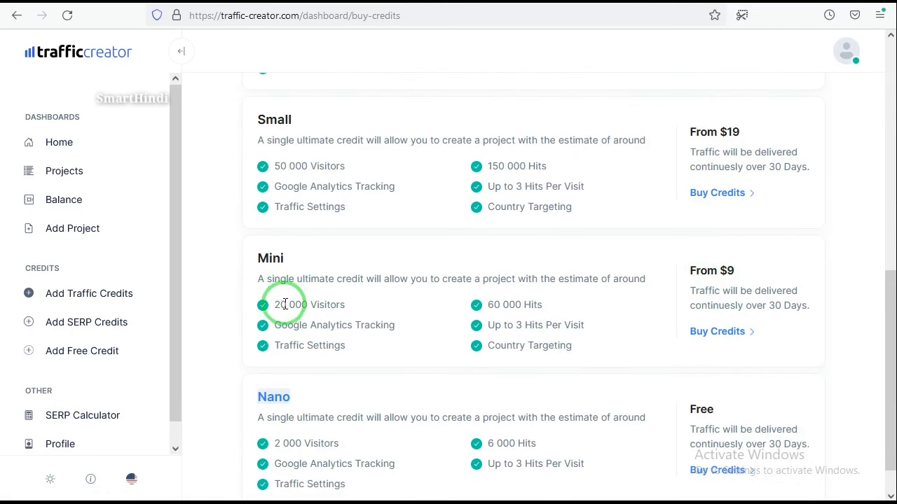
pyautogui.moveTo(277, 310); pyautogui.dragTo(364, 304)
pyautogui.click(514, 324)
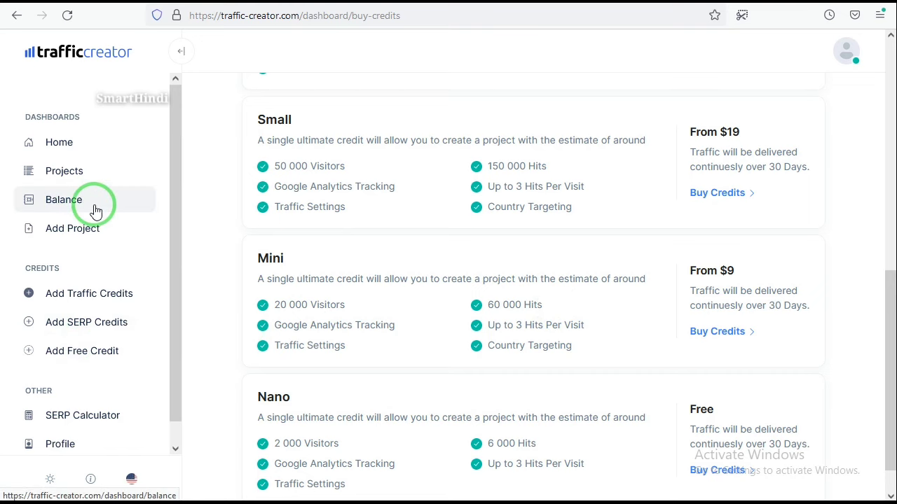
# Step: Open the balance overview and review the Economy, Professional and SERP credit balances
pyautogui.click(65, 212)
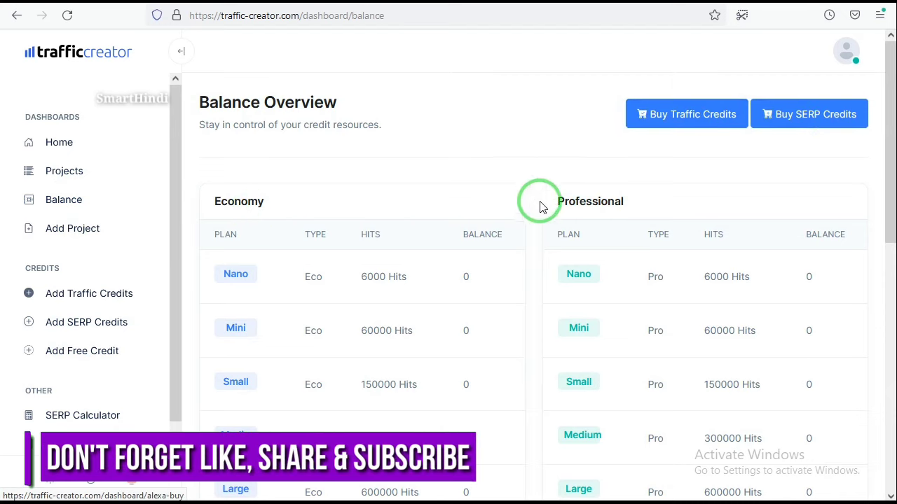
pyautogui.scroll(-3, 435, 226)
pyautogui.scroll(-5, 435, 226)
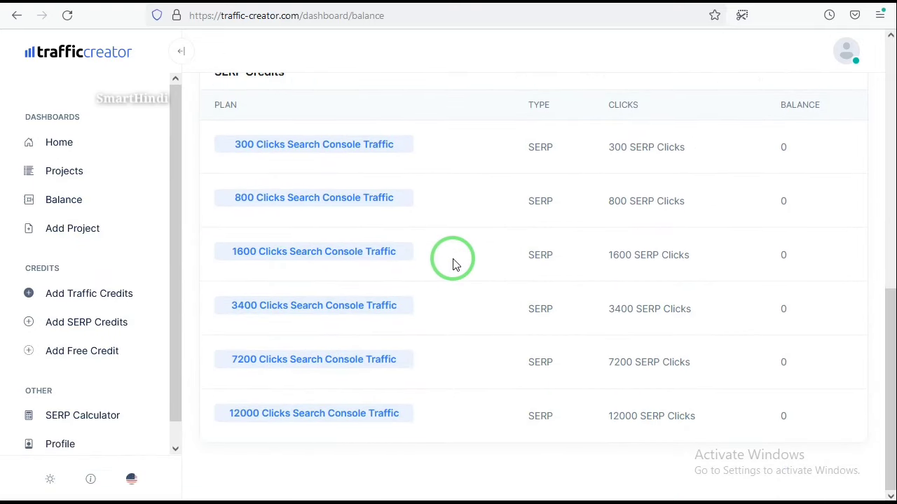
pyautogui.scroll(10, 557, 262)
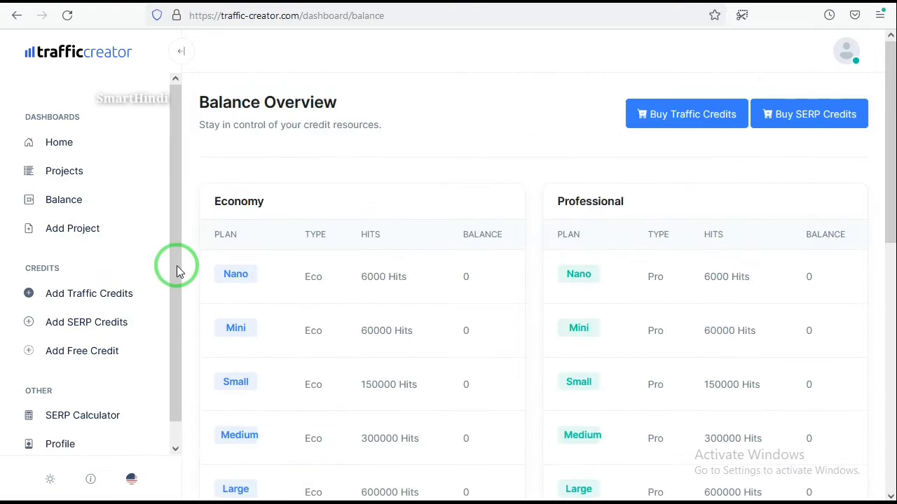
pyautogui.scroll(-1, 83, 311)
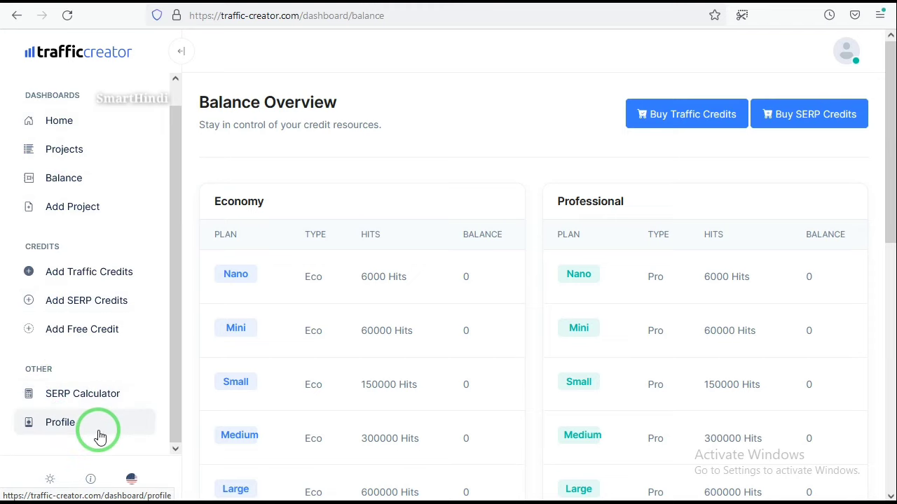
pyautogui.scroll(1, 63, 231)
# Step: Go to the Traffic Creator home page and read the feature highlights, including the Free Bot Traffic offer
pyautogui.click(70, 143)
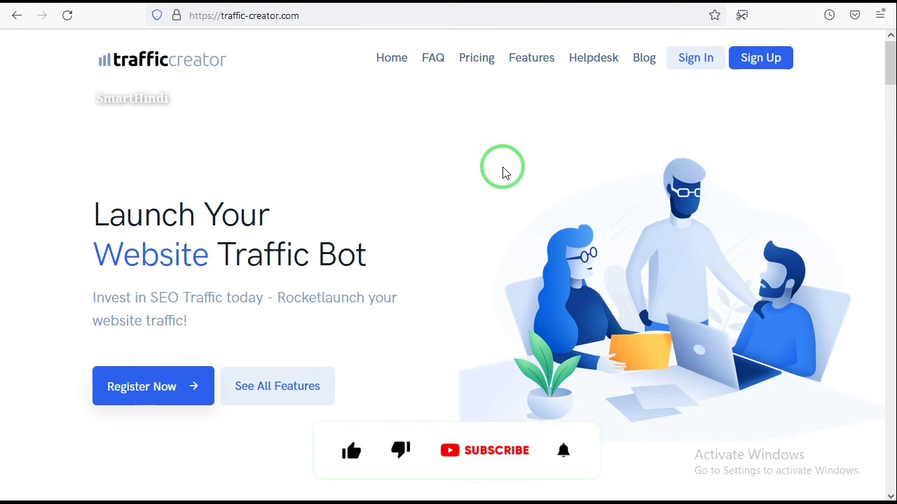
pyautogui.scroll(-6, 502, 173)
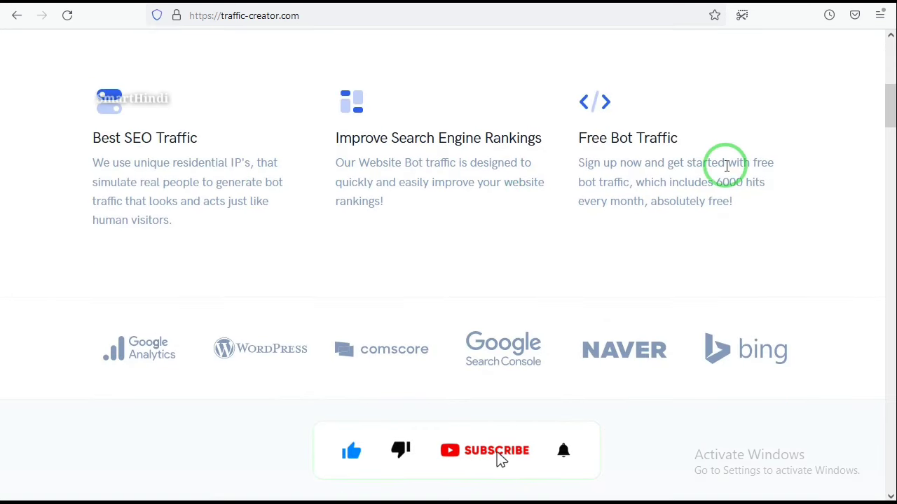
pyautogui.scroll(-1, 727, 165)
pyautogui.scroll(1, 686, 144)
pyautogui.moveTo(564, 140); pyautogui.dragTo(644, 139)
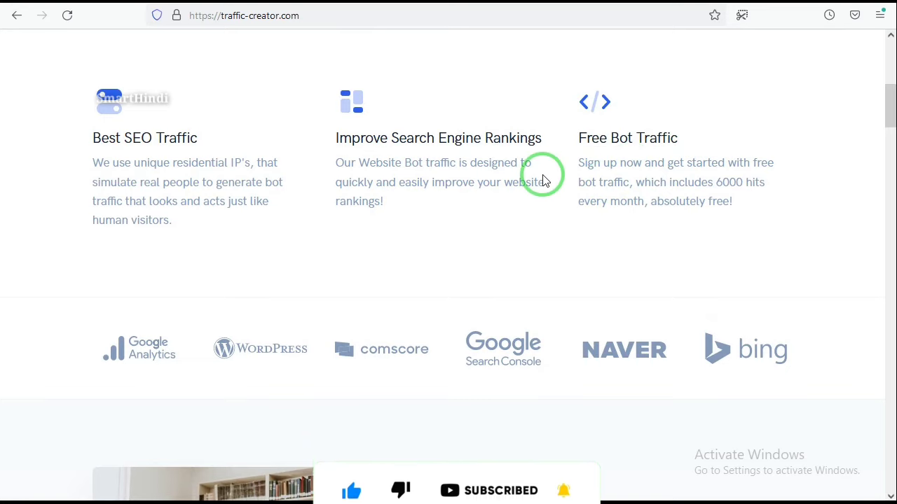
# Step: Look through the rest of the home page down to the Nano, Mini and Small pricing plans and return towards the beginning
pyautogui.scroll(-5, 540, 180)
pyautogui.scroll(-5, 543, 177)
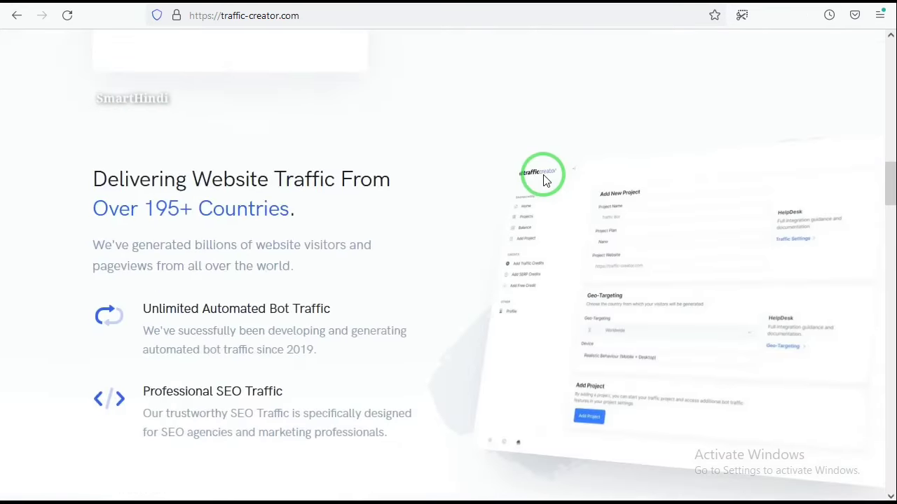
pyautogui.scroll(4, 540, 176)
pyautogui.scroll(-10, 686, 215)
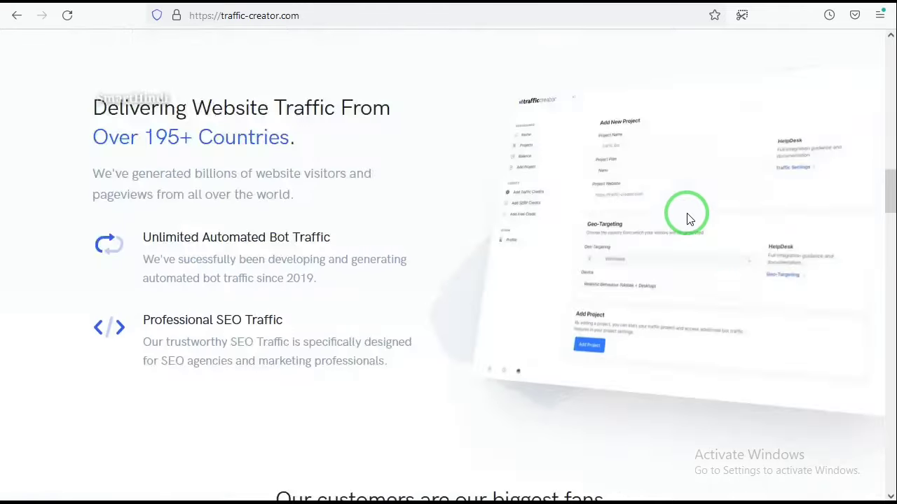
pyautogui.scroll(-10, 686, 215)
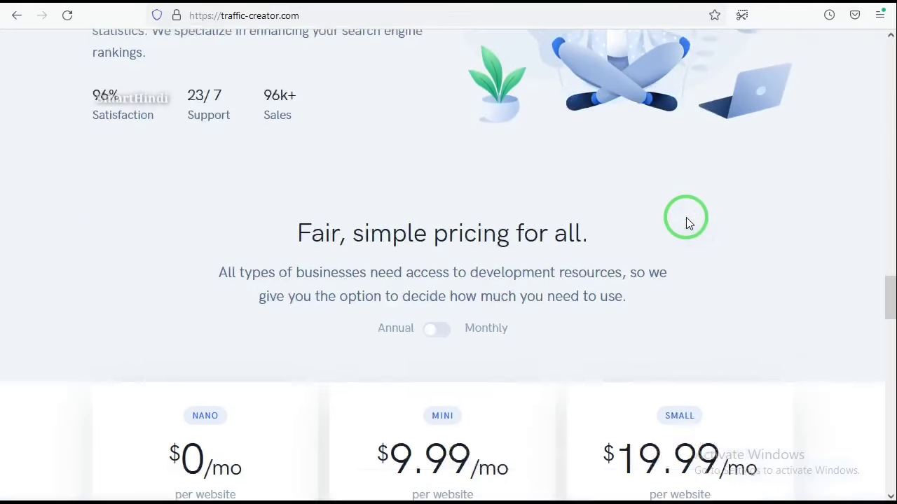
pyautogui.scroll(-1, 687, 221)
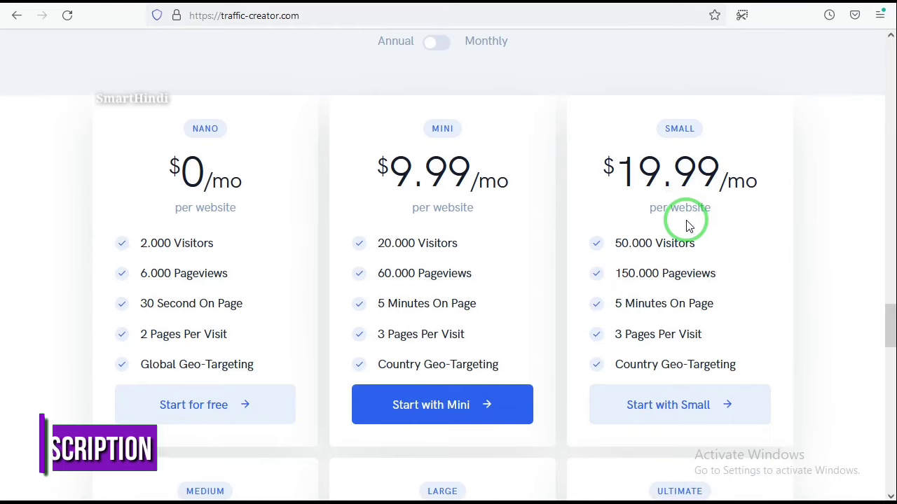
pyautogui.scroll(15, 686, 226)
pyautogui.scroll(10, 686, 225)
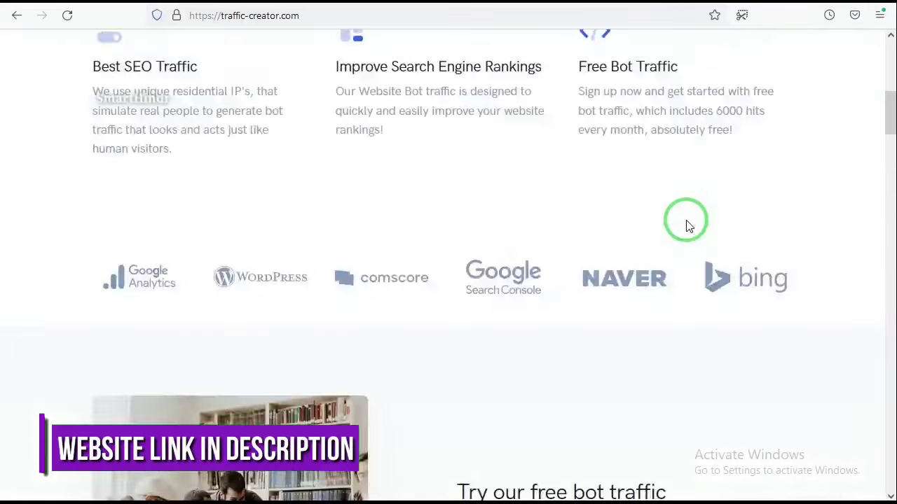